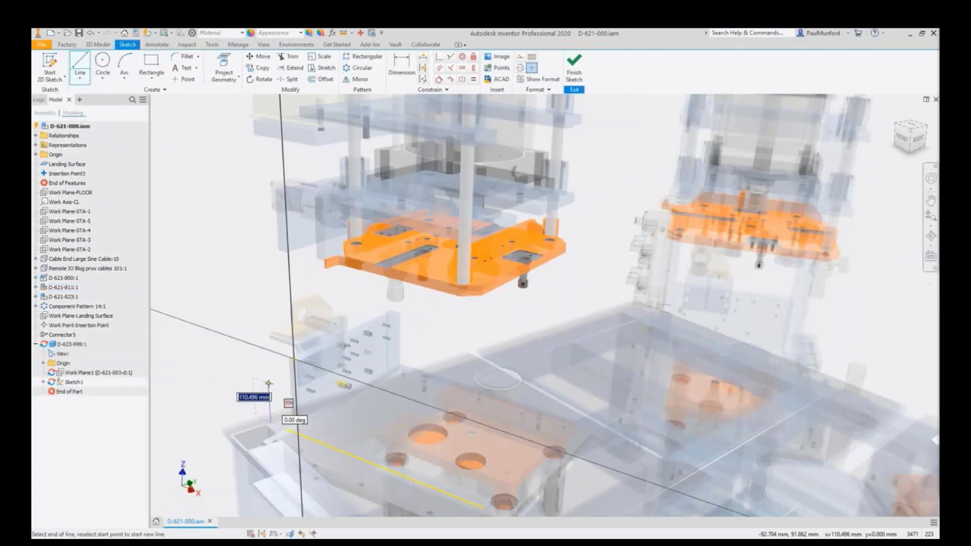
# - Draw the first three connected lines of the C-frame profile, 30.875 in, 20 in and 6.5 in long
pyautogui.write('30.875 in')
pyautogui.press('Return')
pyautogui.write('20 in')
pyautogui.press('Return')
pyautogui.write('6.5 in')
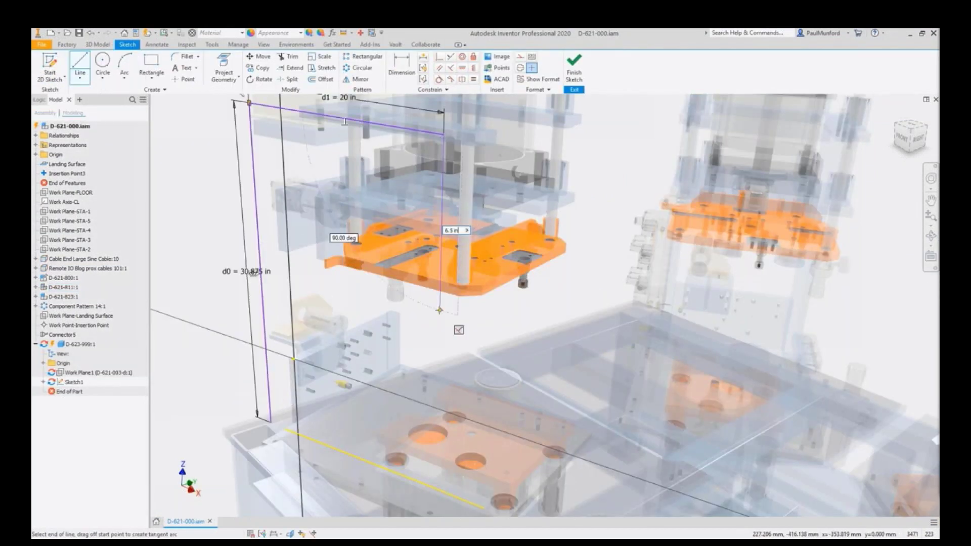
pyautogui.press('Return')
# - Continue the C-frame profile with perpendicular line segments 10 in, 18.625 in and 13 in long
pyautogui.write('10 in')
pyautogui.press('Return')
pyautogui.write('18.625 in')
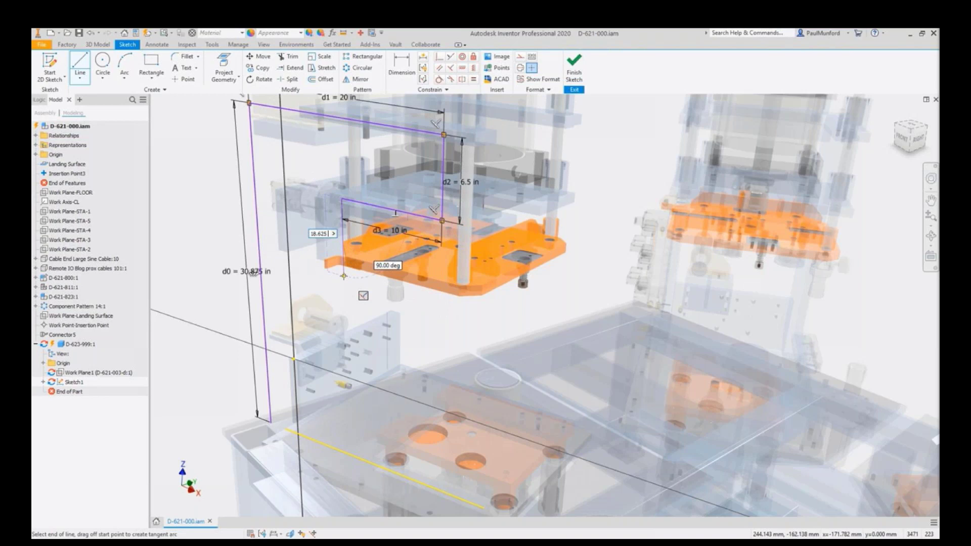
pyautogui.press('Return')
pyautogui.write('13 in')
pyautogui.press('Return')
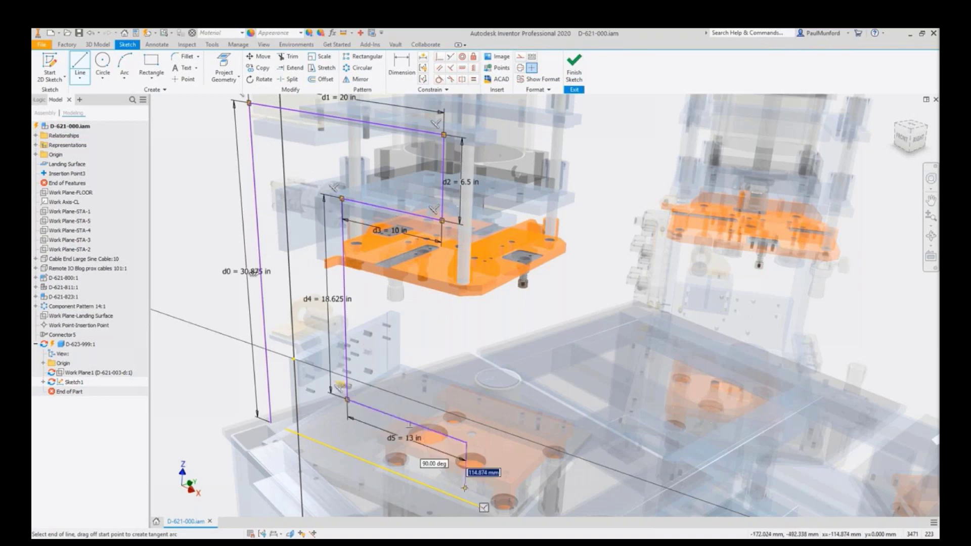
pyautogui.rightClick(464, 488)
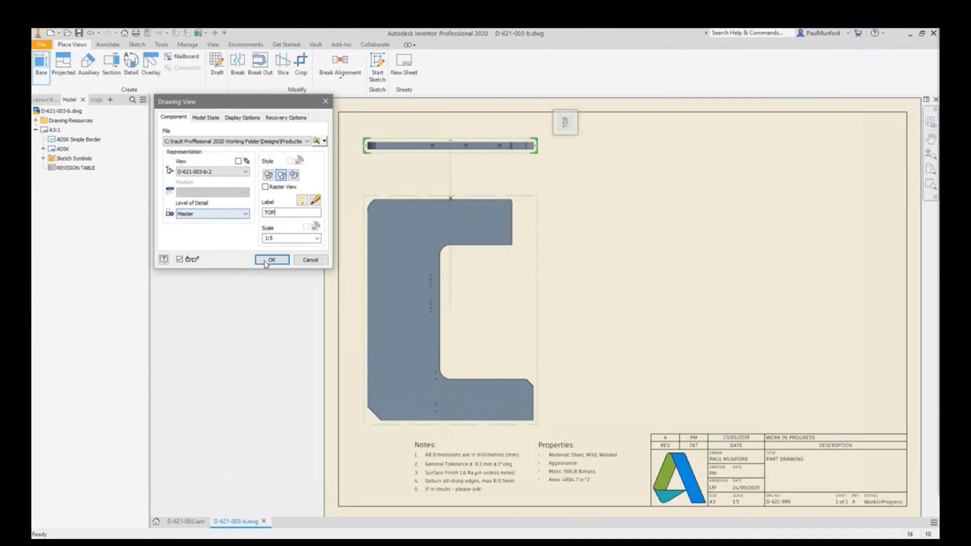
# - Place the TOP and FRONT views of the plate at 1:5 scale and add automated centerlines to both
pyautogui.click(272, 260)
pyautogui.click(360, 192)
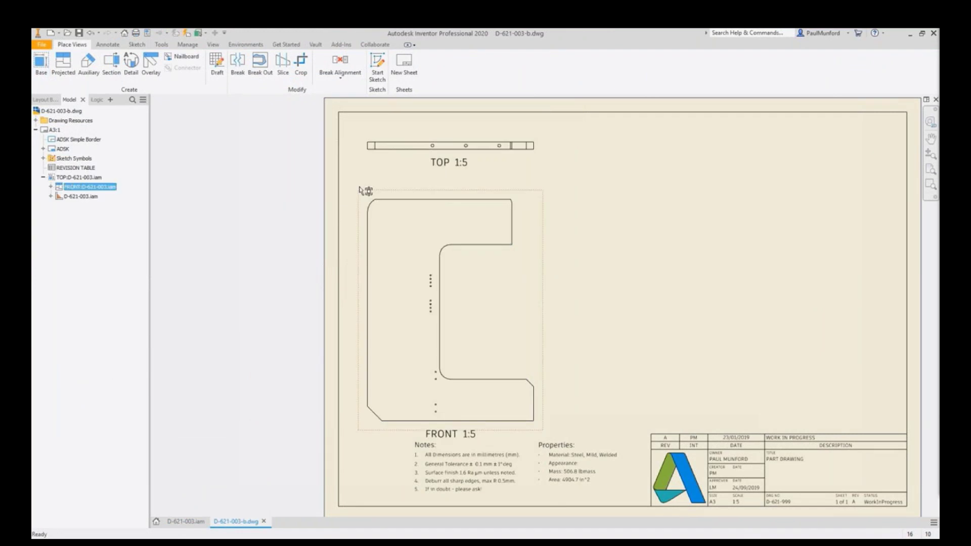
pyautogui.rightClick(319, 196)
pyautogui.click(353, 238)
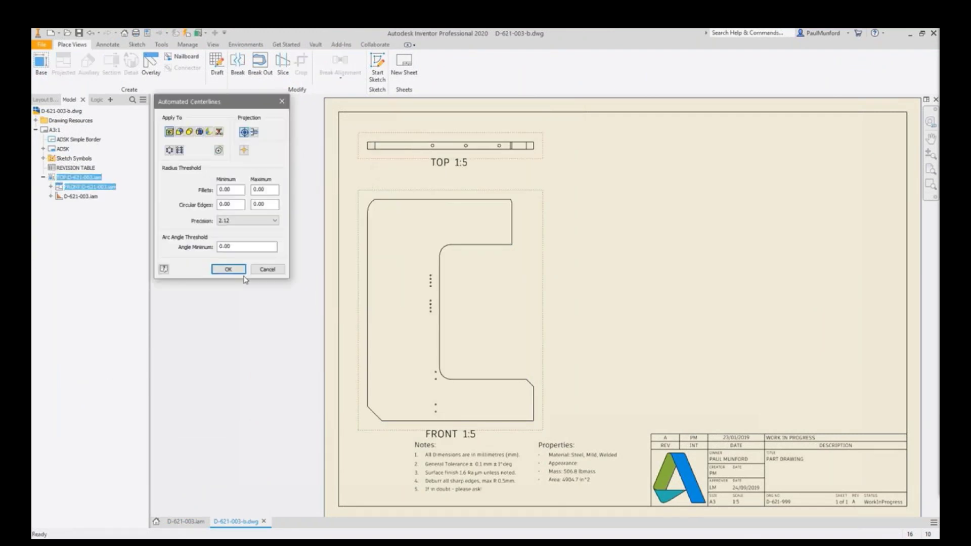
pyautogui.click(228, 269)
# - Create a hole table for the FRONT view with its origin at the plate's lower-right corner, placed beside the views
pyautogui.click(544, 56)
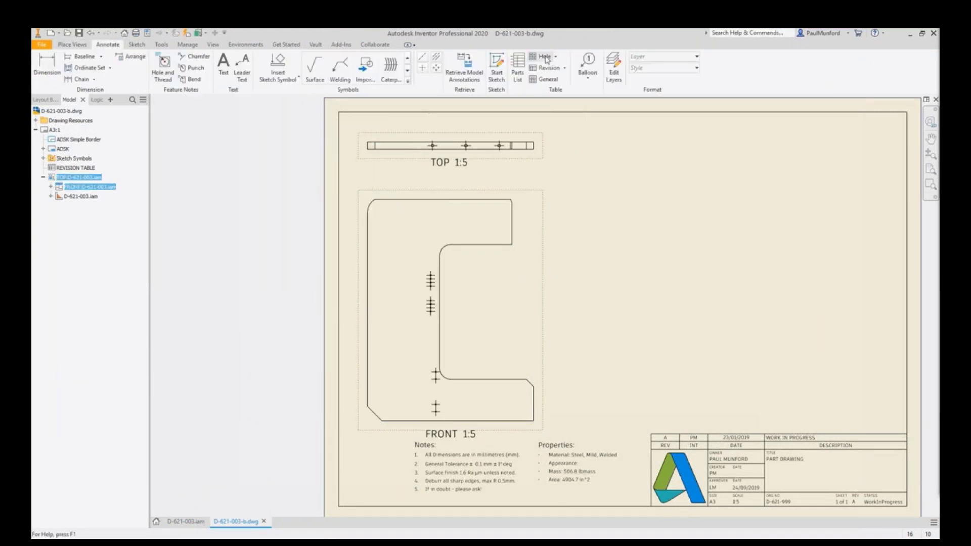
pyautogui.click(504, 402)
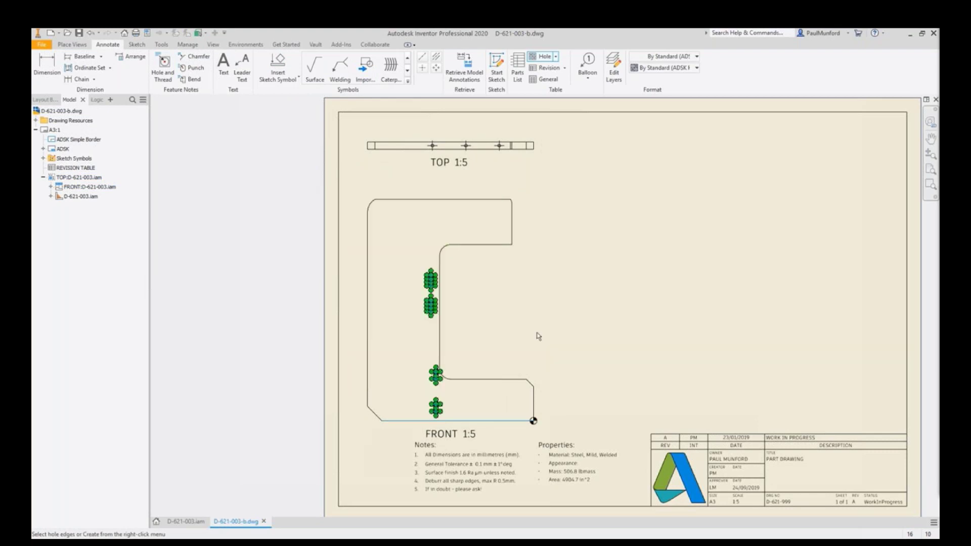
pyautogui.click(612, 140)
# - Add a vertical ordinate dimension set beside the FRONT view, covering the plate's horizontal edges and chamfer corner
pyautogui.click(86, 68)
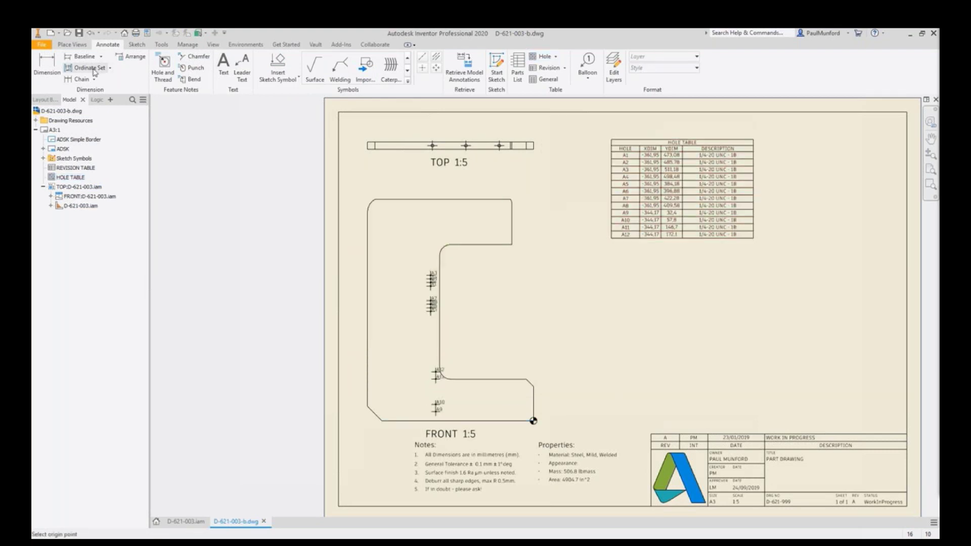
pyautogui.click(486, 379)
pyautogui.click(481, 245)
pyautogui.click(515, 226)
pyautogui.click(555, 421)
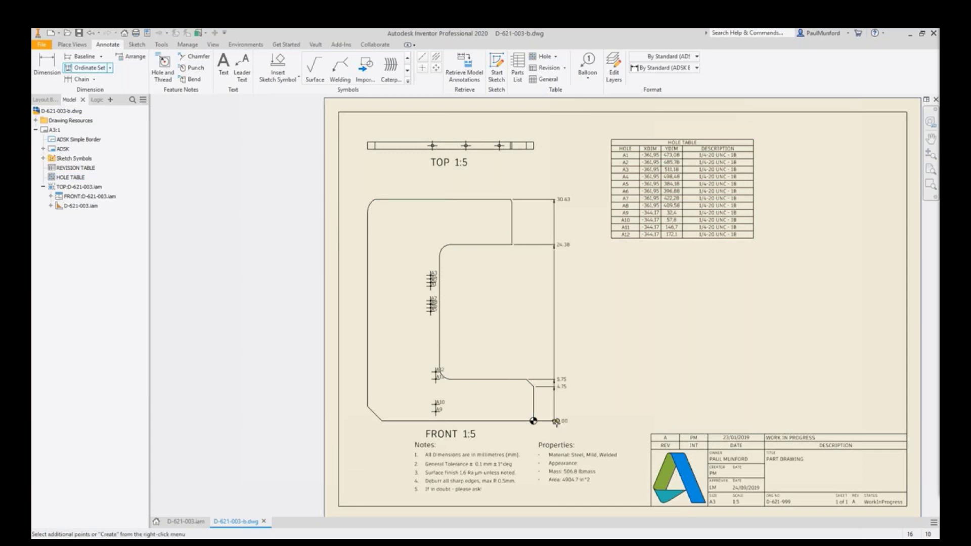
pyautogui.rightClick(558, 392)
pyautogui.click(558, 366)
# - Add ordinate dimensions to the TOP view, covering both ends of the plate and a hole centre
pyautogui.click(537, 145)
pyautogui.click(432, 145)
pyautogui.click(371, 145)
pyautogui.rightClick(374, 151)
pyautogui.click(389, 167)
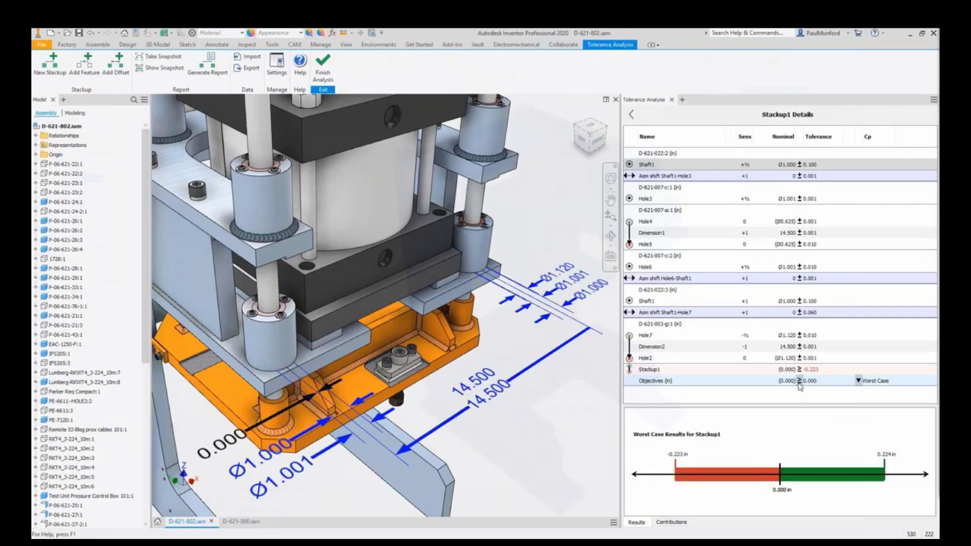
# - Set the Stackup1 objective tolerance to ±0.100 in and open its analysis type choices
pyautogui.doubleClick(811, 380)
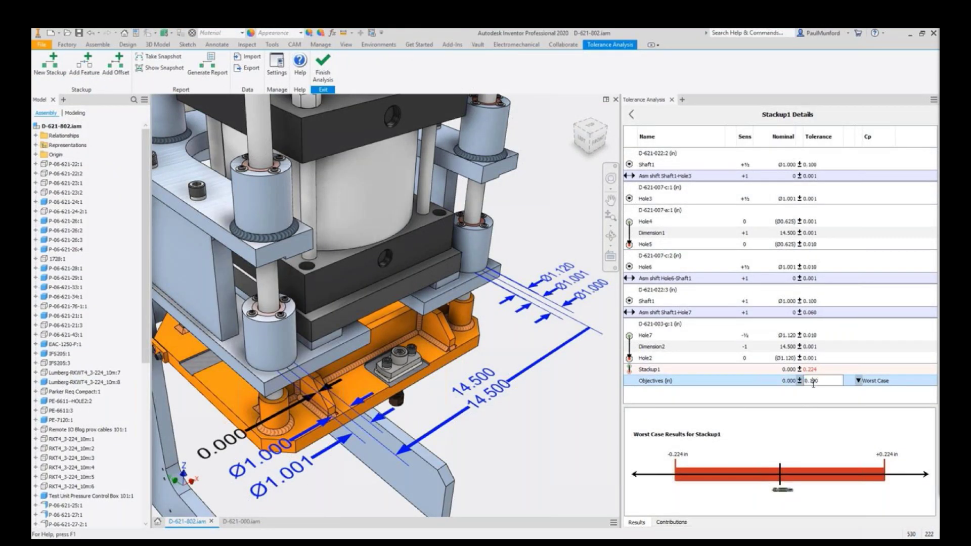
pyautogui.press('Return')
pyautogui.click(858, 381)
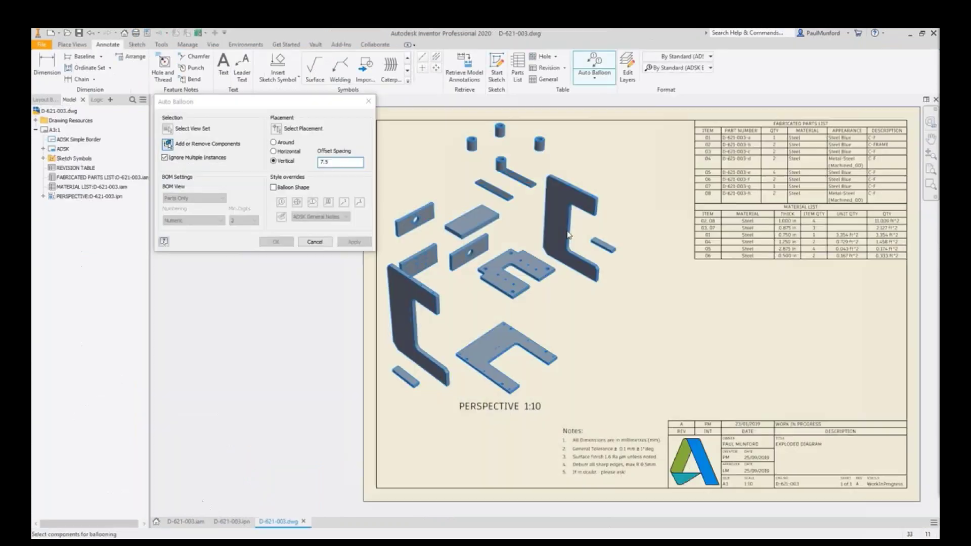
# - Auto-balloon all components of the exploded PERSPECTIVE view in a vertical column beside it with 7.5 offset spacing
pyautogui.rightClick(568, 235)
pyautogui.click(521, 231)
pyautogui.rightClick(655, 188)
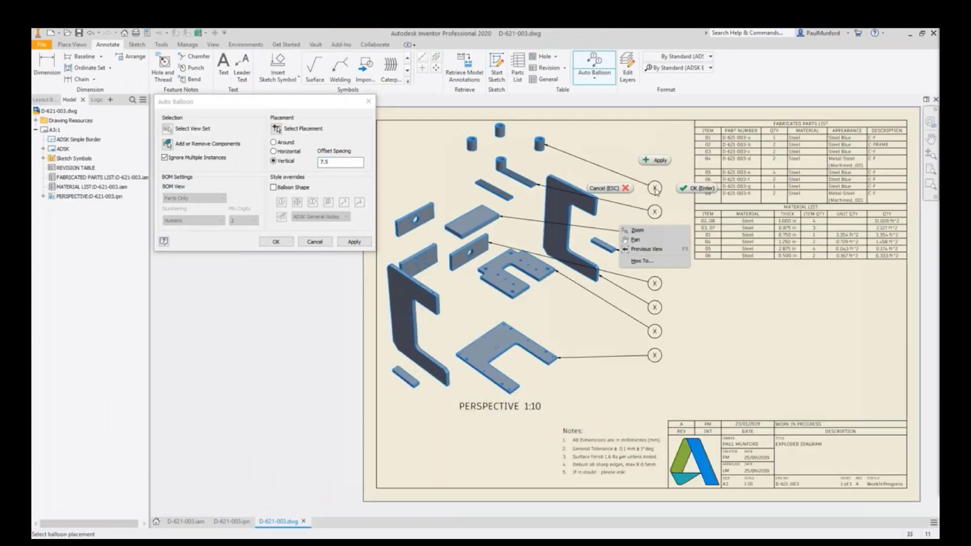
pyautogui.click(698, 188)
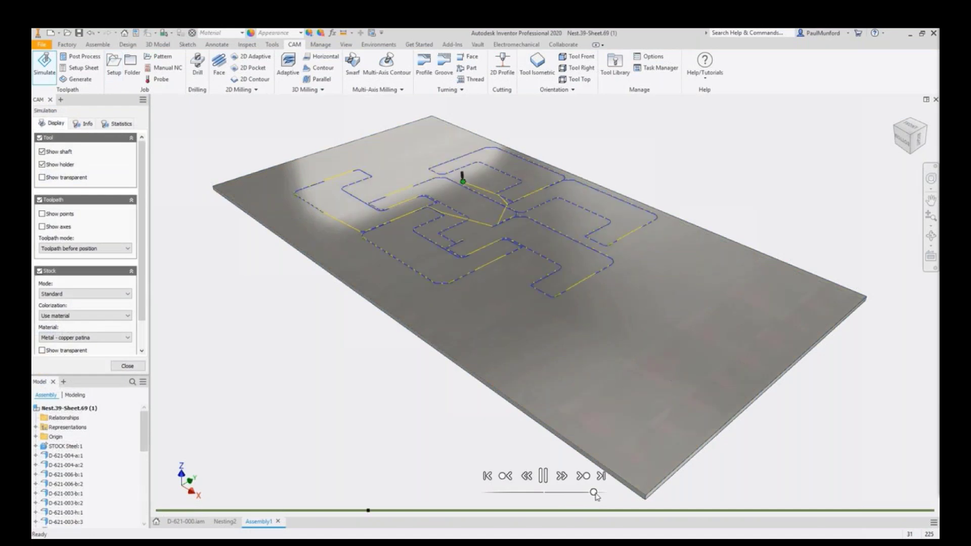
# - Change the C-frame plate's Length user parameter equation to 30.875 in-2.62
pyautogui.click(332, 33)
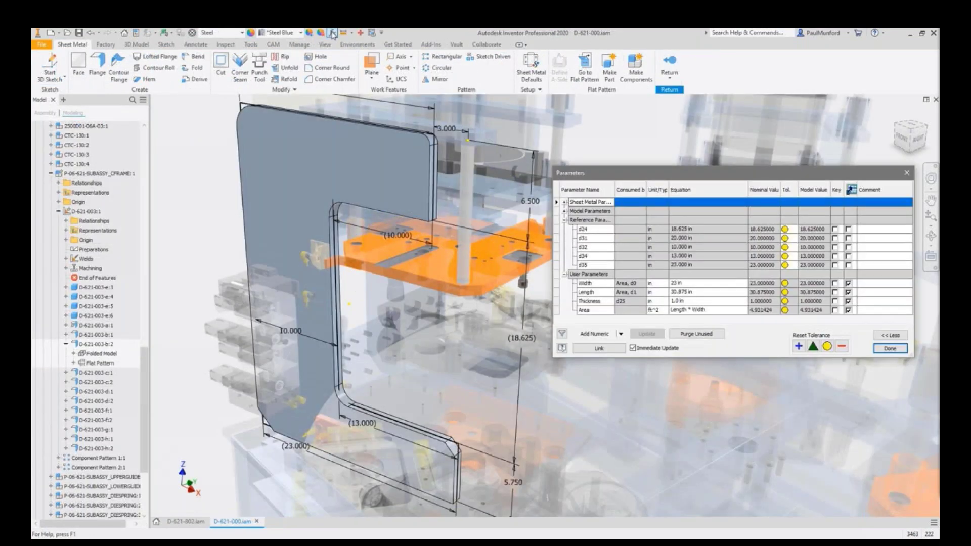
pyautogui.click(699, 290)
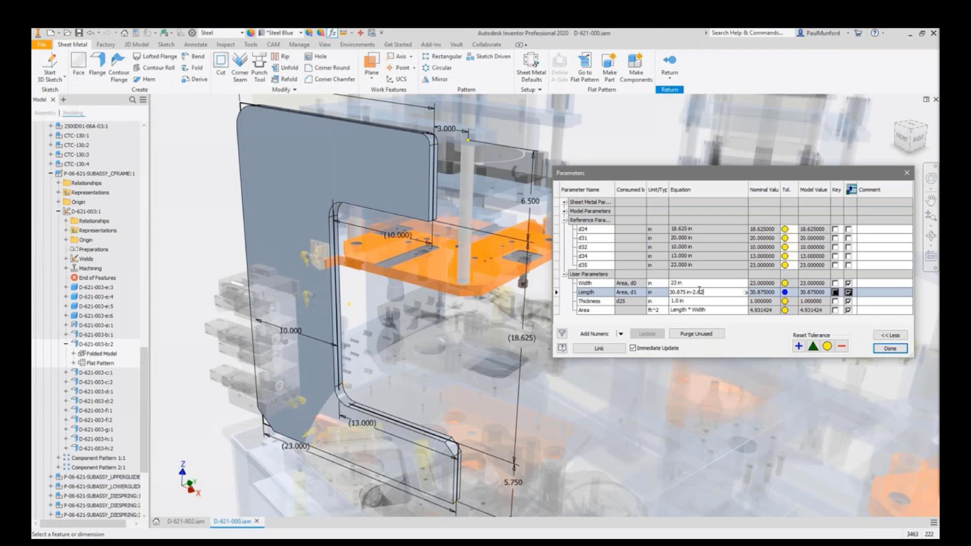
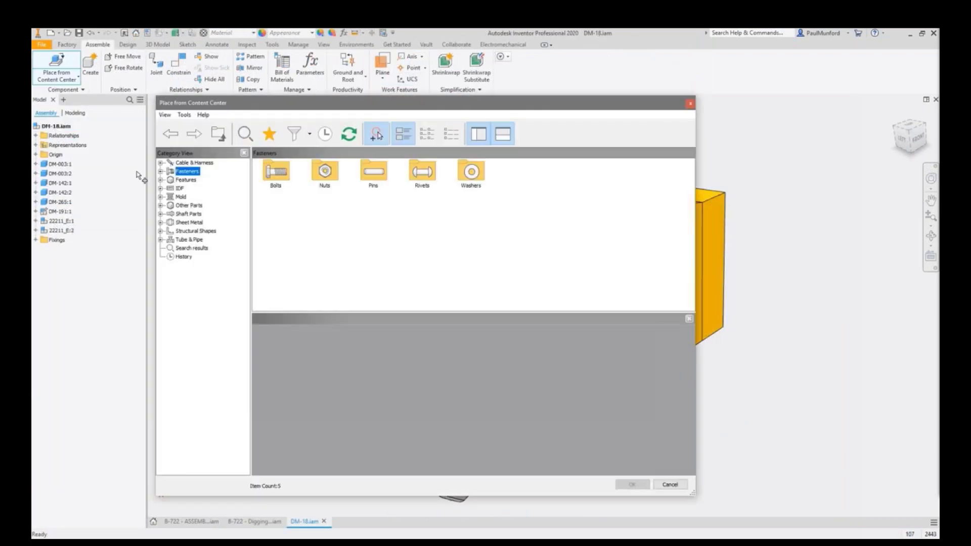
# - Find the countersunk bolts in Content Center, filter them to the ISO standard and choose ISO 7047 (Z)
pyautogui.click(160, 172)
pyautogui.click(169, 179)
pyautogui.click(200, 189)
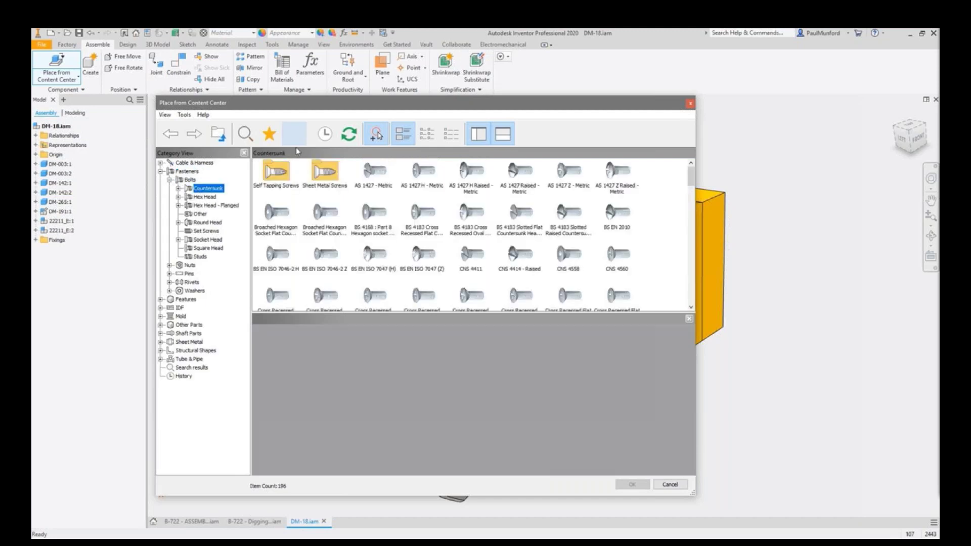
pyautogui.click(294, 134)
pyautogui.click(253, 195)
pyautogui.click(276, 213)
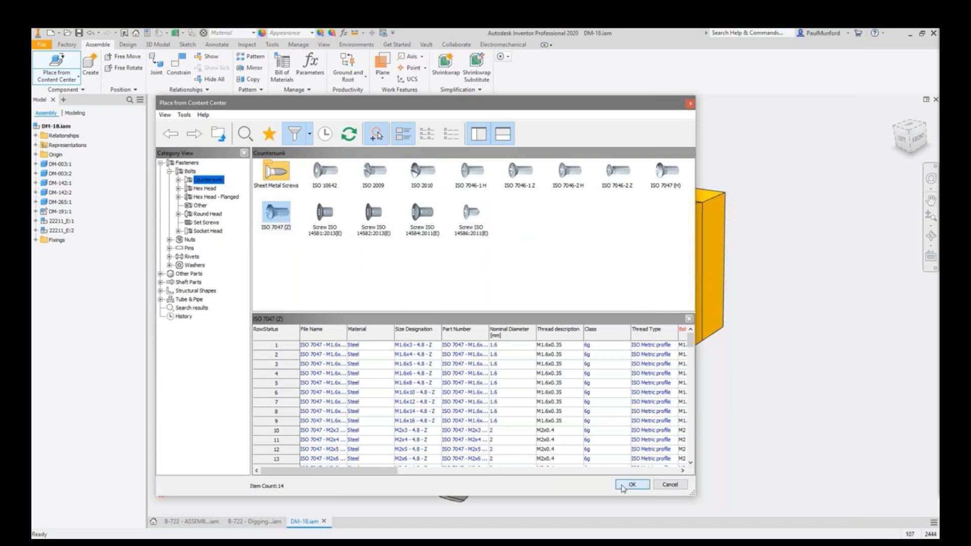
# - Place ISO 7047 (Z) M10x12 screws in all four countersunk holes of the yellow round cover
pyautogui.click(631, 484)
pyautogui.click(552, 408)
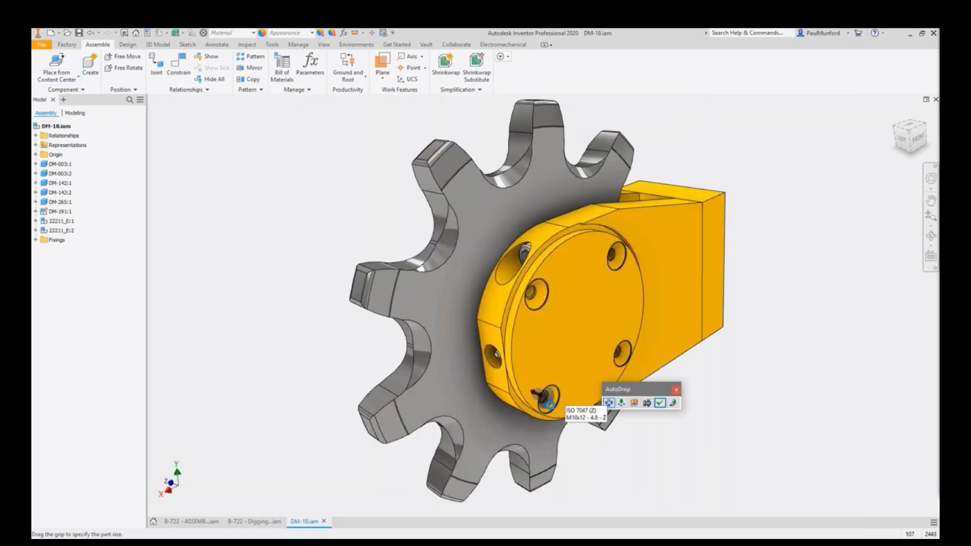
pyautogui.click(659, 402)
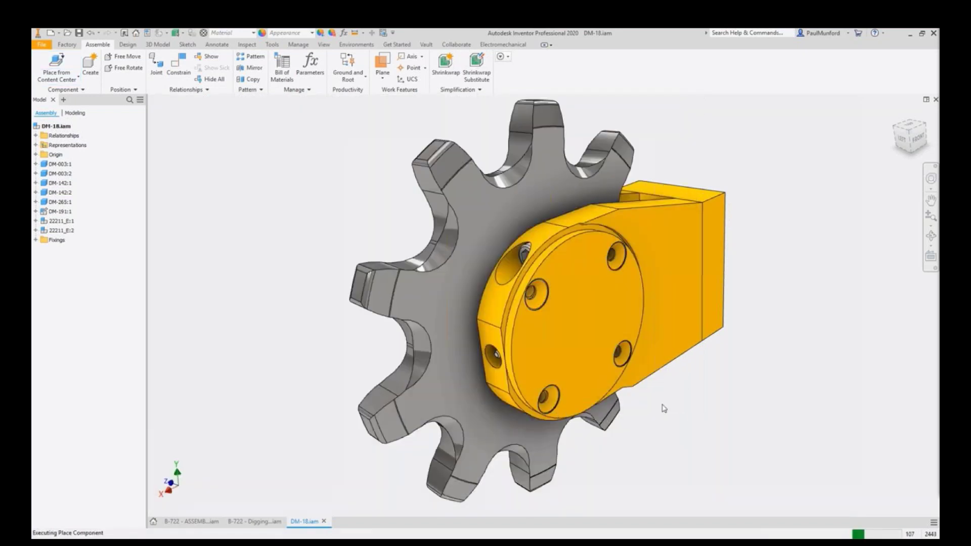
# - Replace all four cover screws with ISO 10642 M10x12 screws from Content Center
pyautogui.rightClick(622, 359)
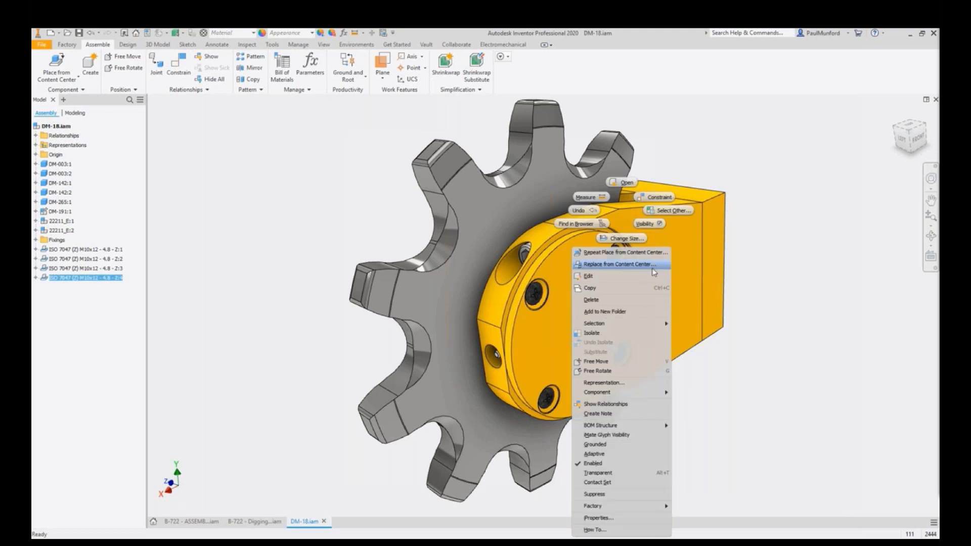
pyautogui.click(601, 269)
pyautogui.doubleClick(331, 179)
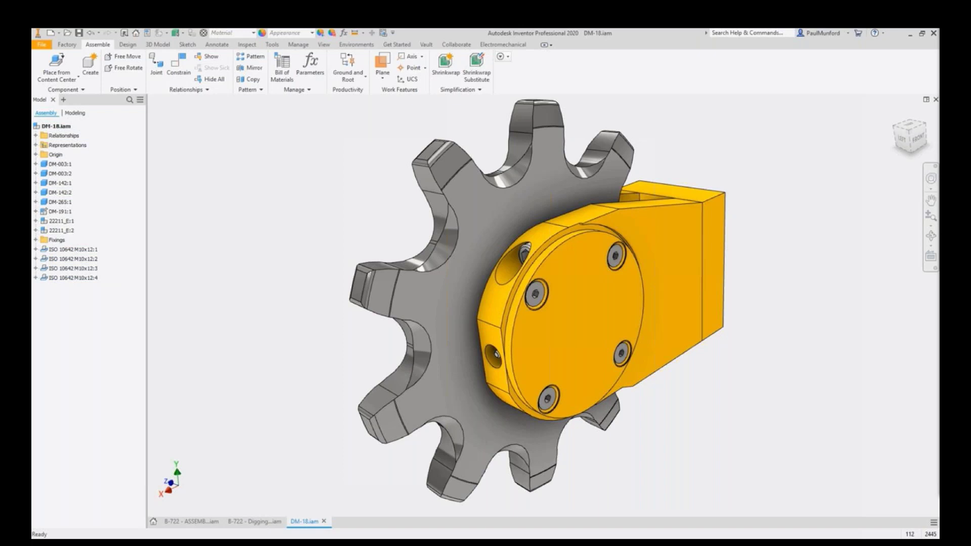
# - Open the assembly's bill of materials for review
pyautogui.click(283, 70)
pyautogui.moveTo(470, 187); pyautogui.dragTo(474, 334)
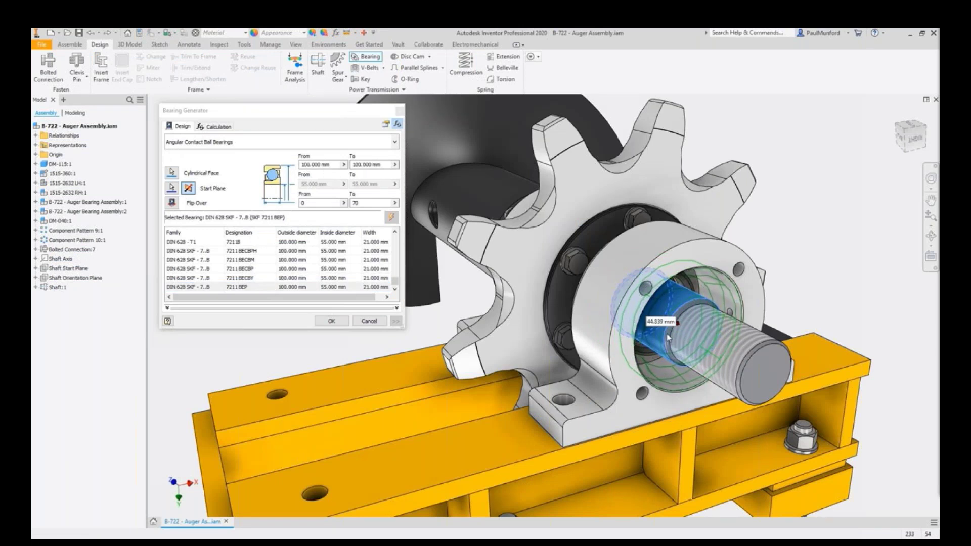
# - Insert the DIN 628 SKF 7211 BEP angular contact ball bearing on the auger shaft
pyautogui.click(331, 320)
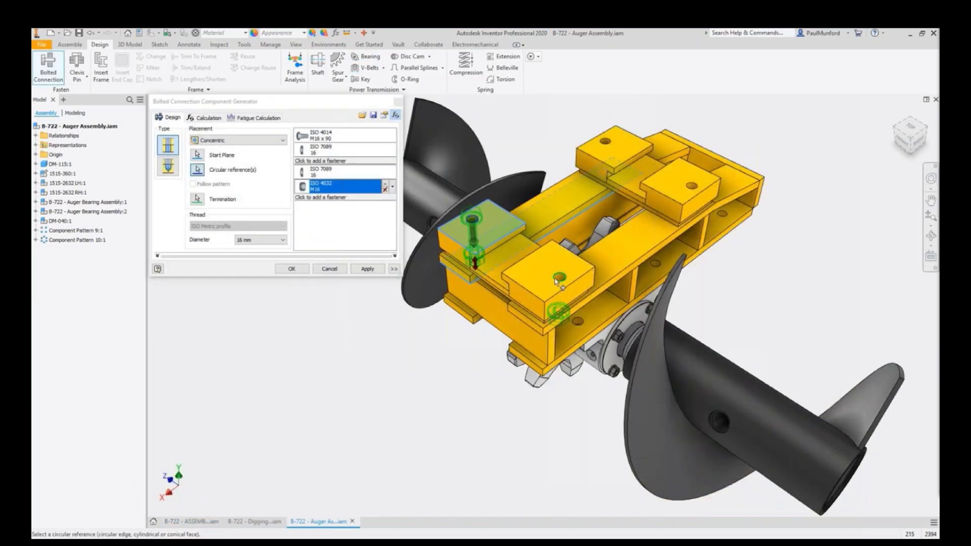
# - Create M16 bolted connections through the four yellow block holes using ISO 4014 M16 x 90 bolts, ISO 7089 washers and ISO 4032 nuts
pyautogui.click(558, 281)
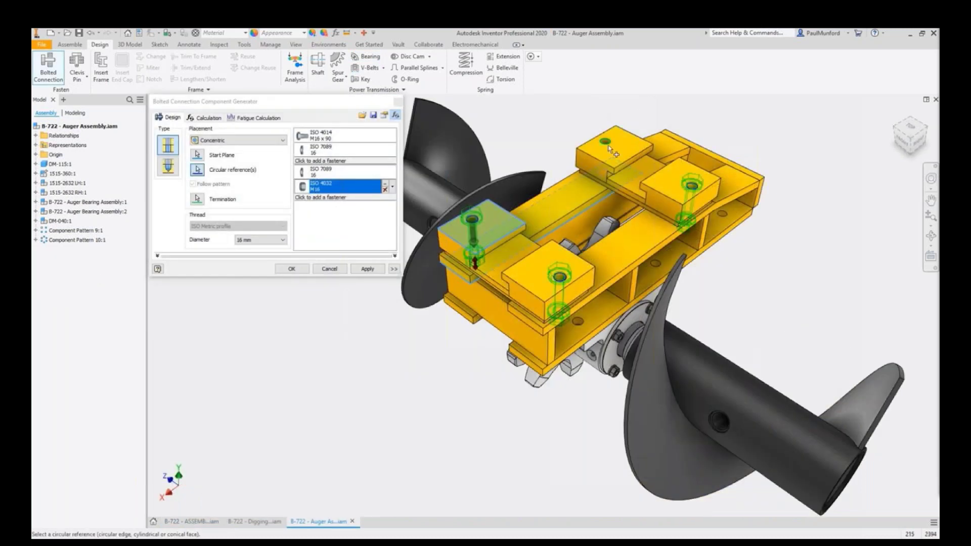
pyautogui.click(297, 268)
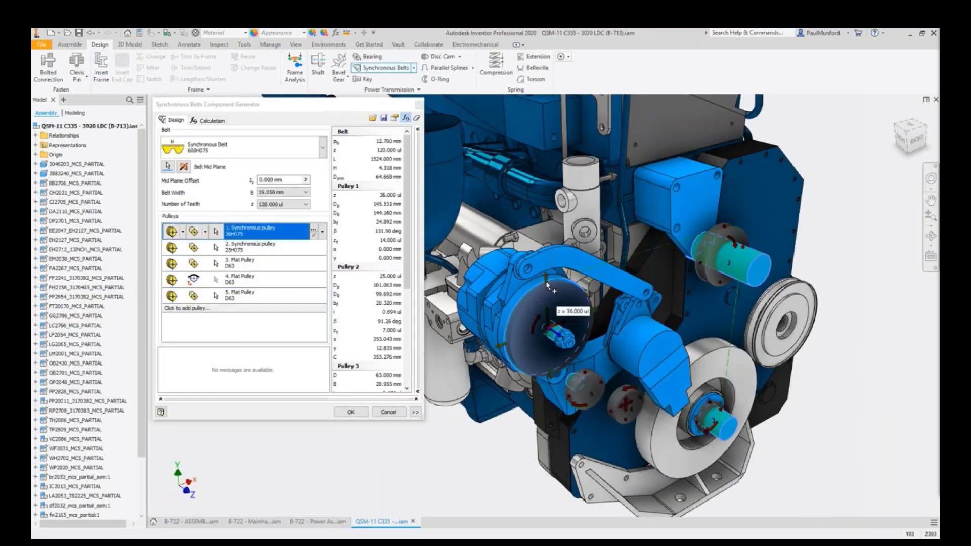
# - Adjust the pulley on the engine's upper shaft in the synchronous belt drive
pyautogui.moveTo(707, 277); pyautogui.dragTo(694, 319)
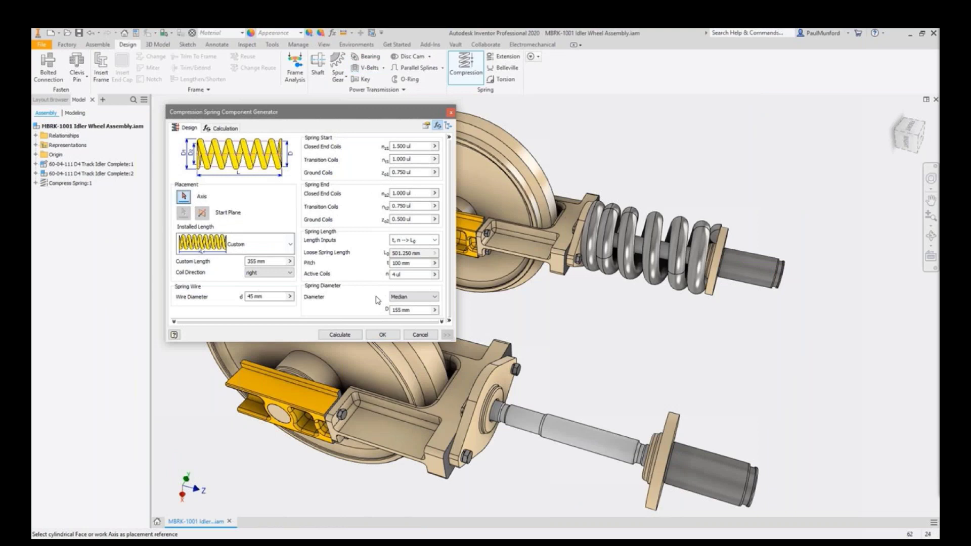
# - Insert a compression spring with 355 mm custom length and 45 mm wire on the front idler shaft, starting at the yoke plate
pyautogui.click(589, 439)
pyautogui.click(482, 444)
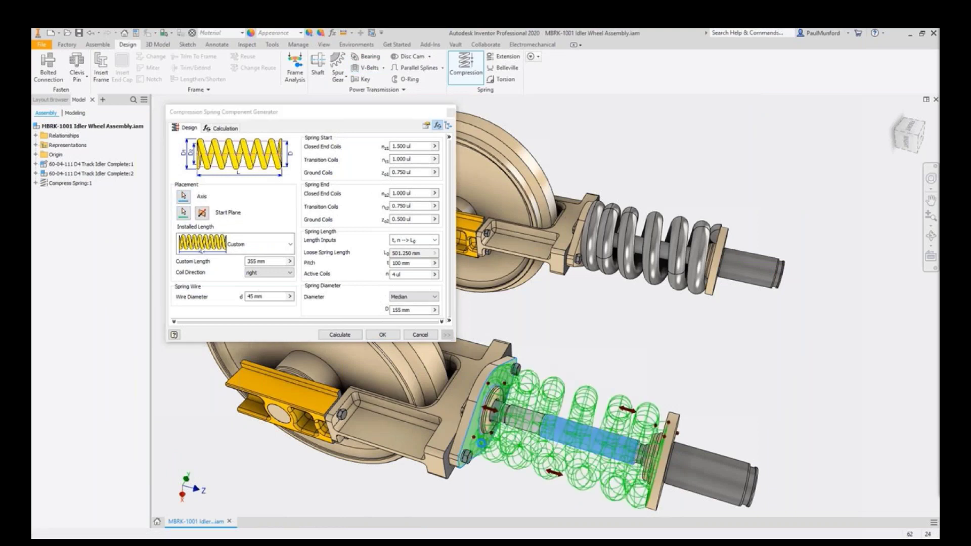
pyautogui.click(390, 341)
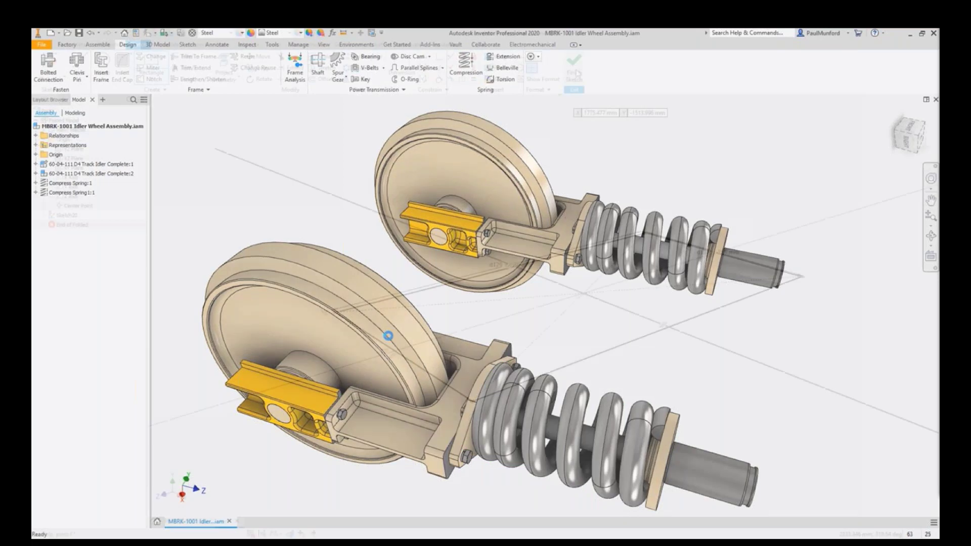
# - Create a sheet metal face from the rectangular sketch
pyautogui.click(79, 68)
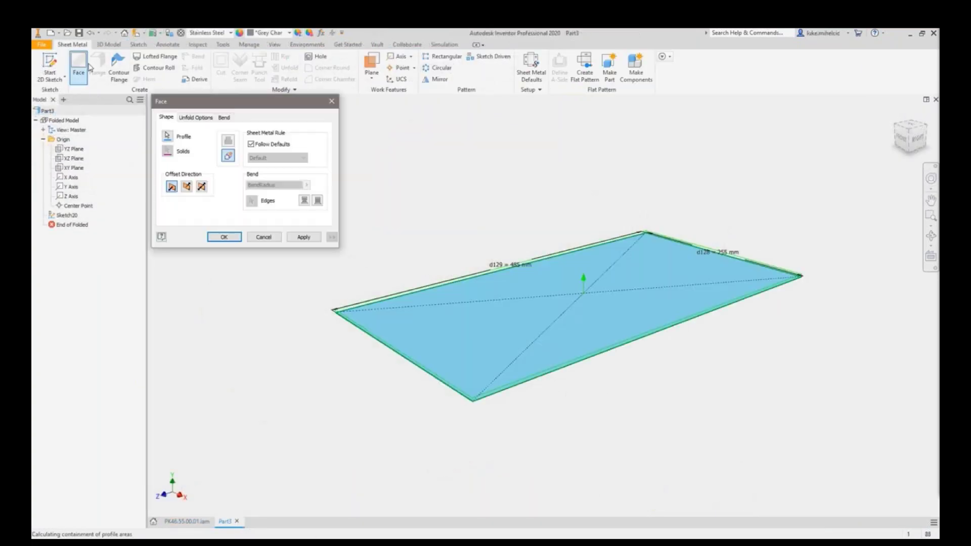
pyautogui.click(304, 237)
pyautogui.click(263, 237)
# - Add 250 mm high flanges at 90 degrees along the whole edge loop of the rectangular sheet metal face
pyautogui.click(98, 68)
pyautogui.click(348, 313)
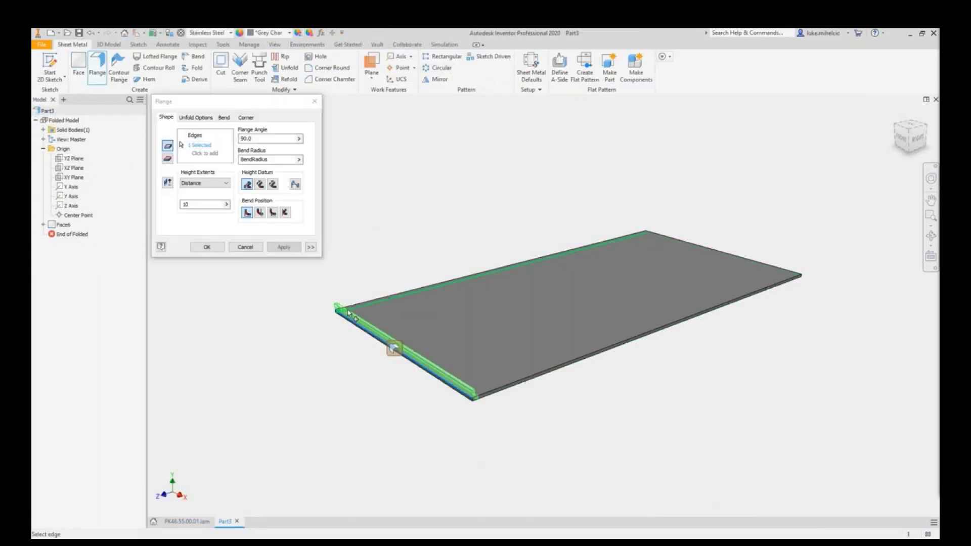
pyautogui.click(167, 158)
pyautogui.click(405, 297)
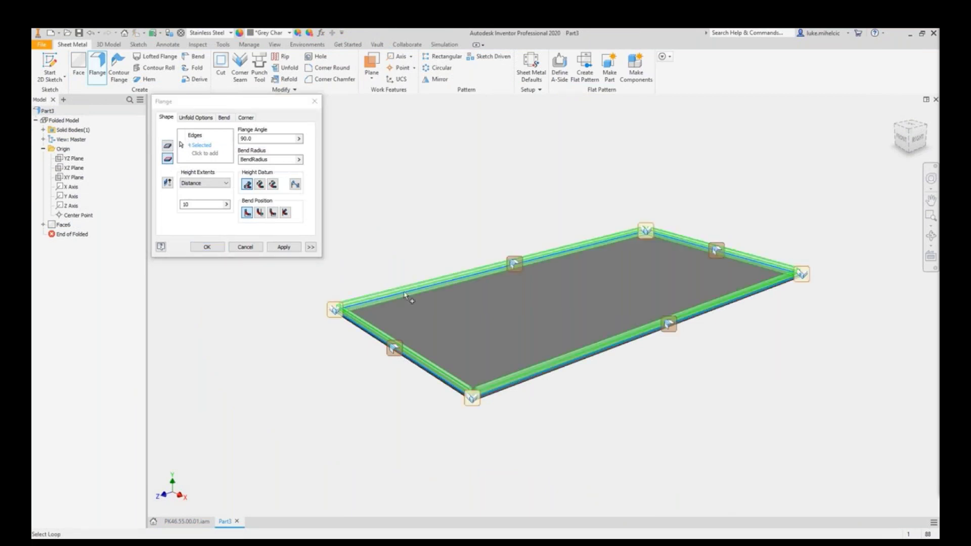
pyautogui.doubleClick(191, 205)
pyautogui.write('250')
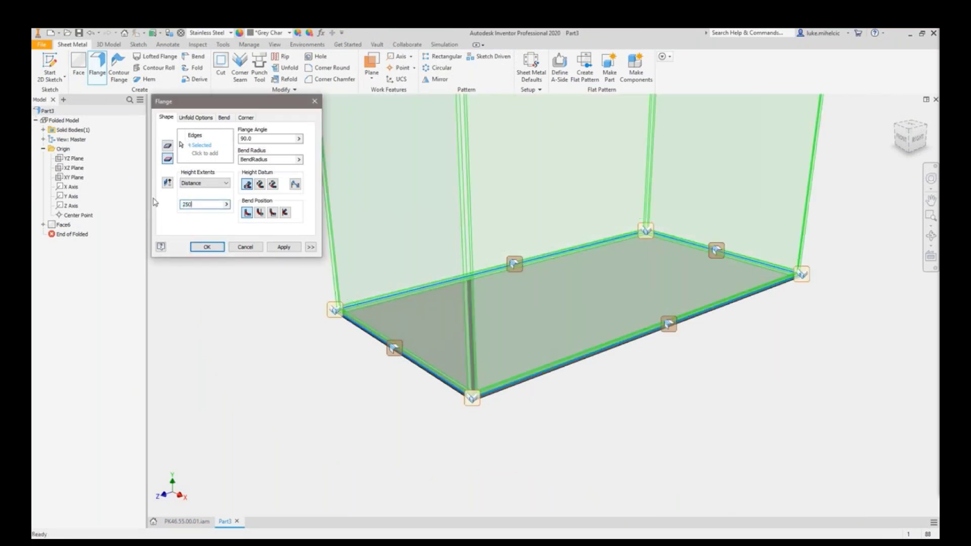
pyautogui.click(283, 246)
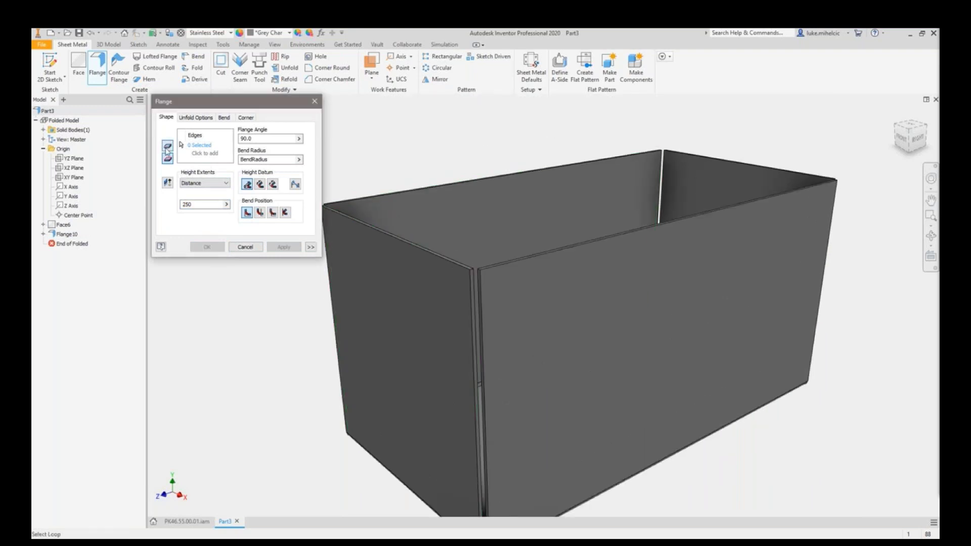
# - Add 20 mm flanges on the four upper edges of the box walls
pyautogui.click(421, 246)
pyautogui.click(521, 172)
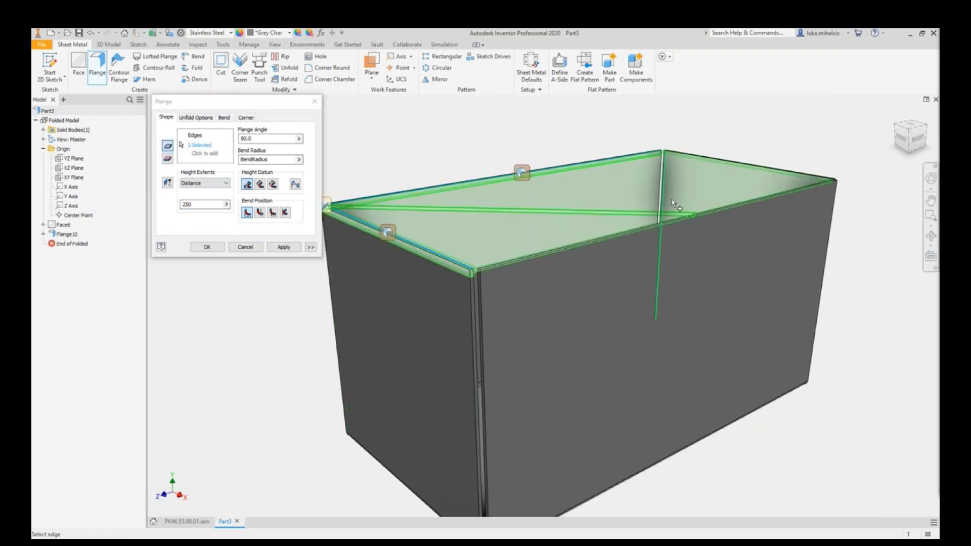
pyautogui.click(704, 212)
pyautogui.click(720, 162)
pyautogui.doubleClick(190, 205)
pyautogui.write('20')
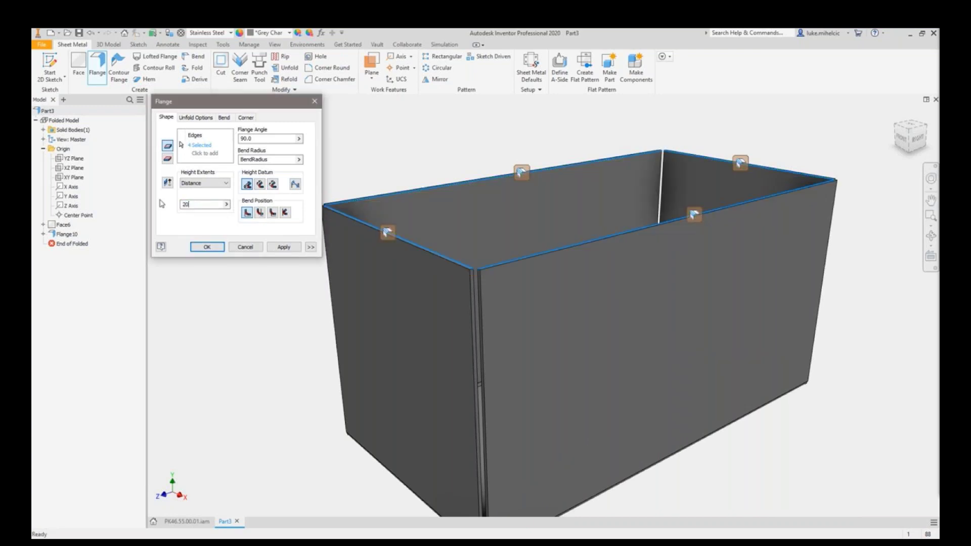
pyautogui.click(283, 246)
# - Add another set of 20 mm flanges along the inner edges of the box rim
pyautogui.click(505, 177)
pyautogui.click(409, 230)
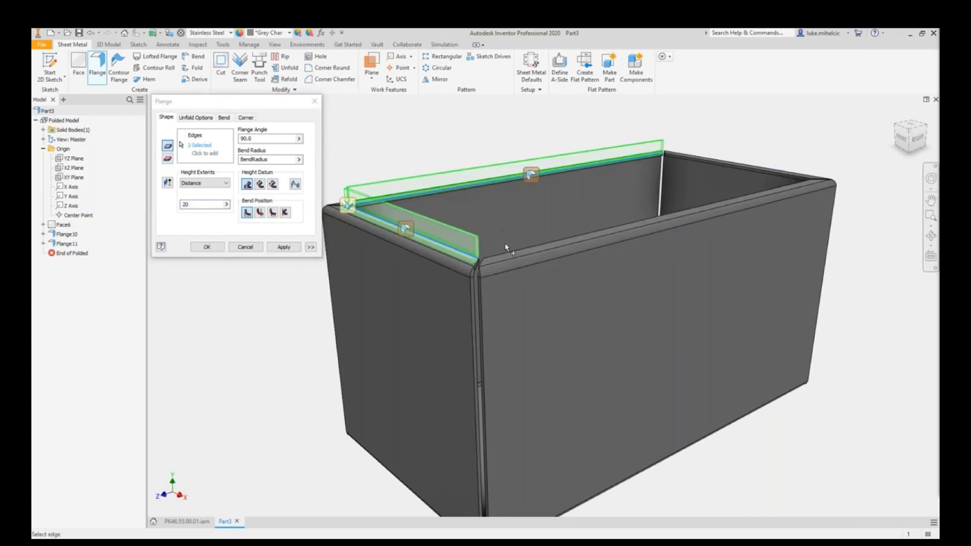
pyautogui.click(523, 240)
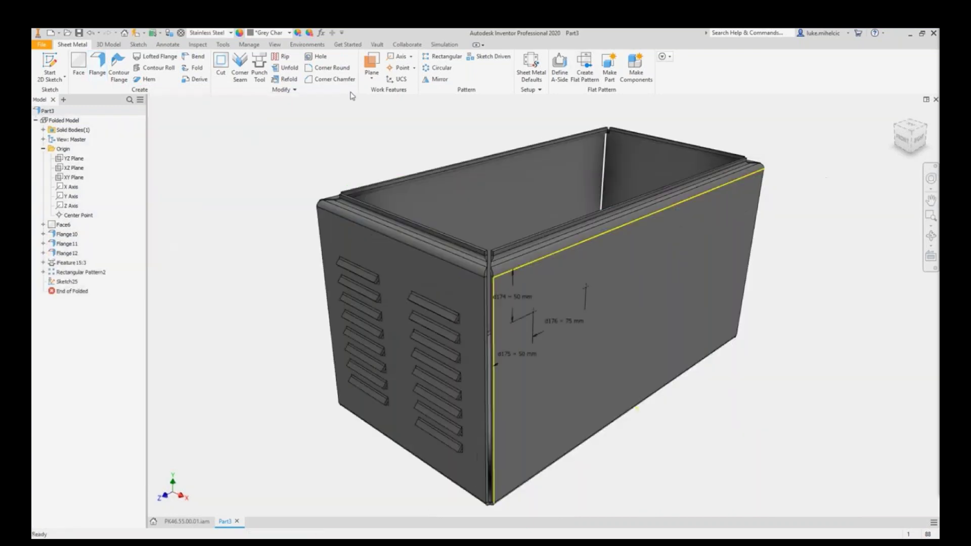
# - Punch round connector cutouts at the two sketch points on the long side wall and create the flat pattern
pyautogui.click(259, 66)
pyautogui.click(444, 242)
pyautogui.click(666, 462)
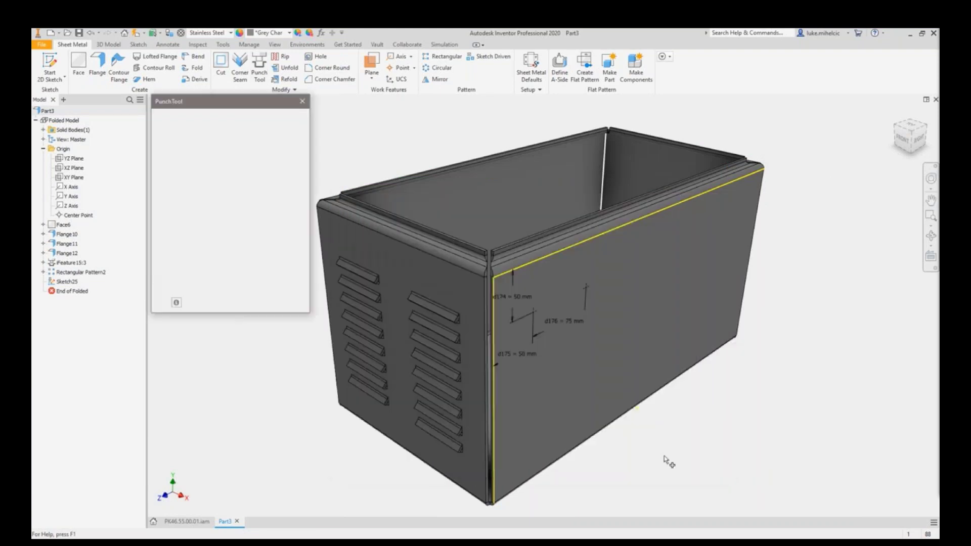
pyautogui.click(248, 302)
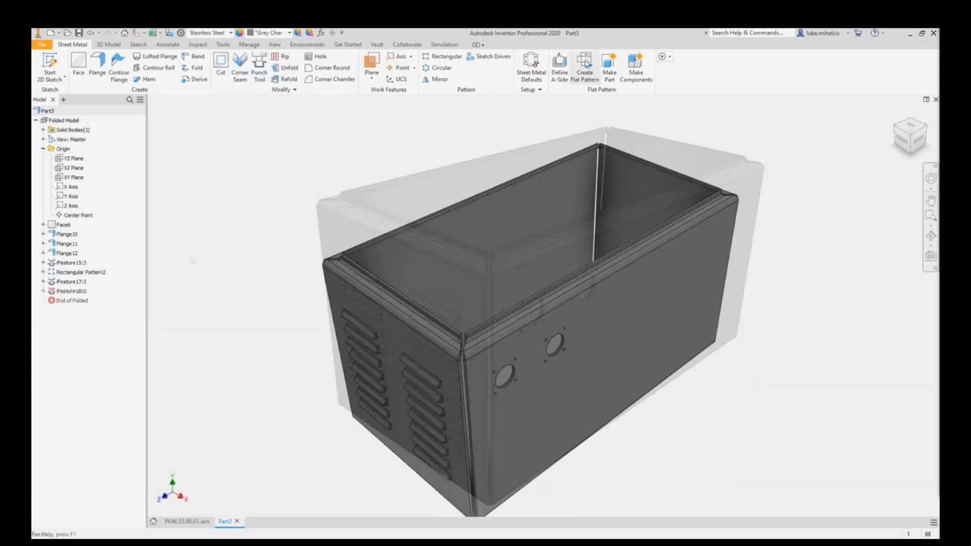
pyautogui.click(584, 65)
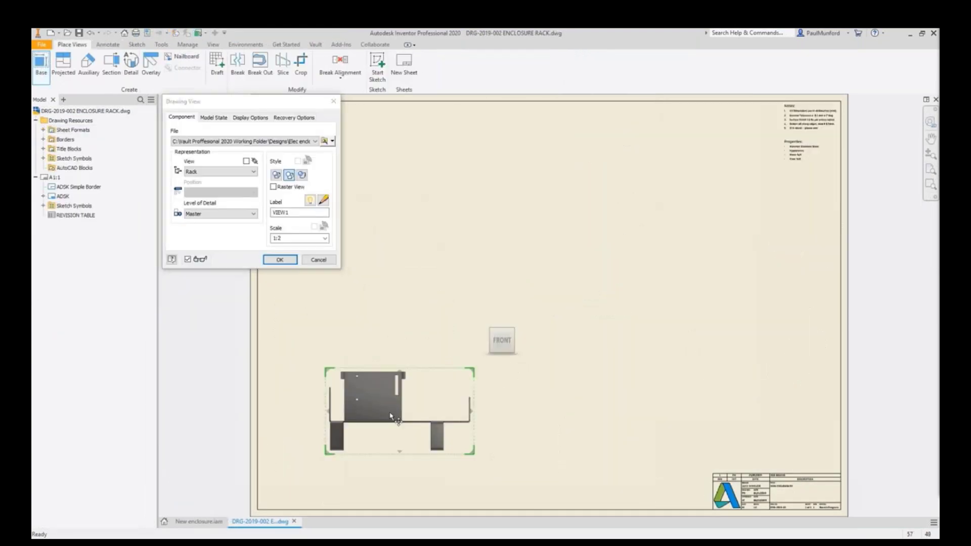
# - Add left, right and top projected views around the 1:2 front base view of the enclosure rack
pyautogui.click(384, 267)
pyautogui.click(682, 267)
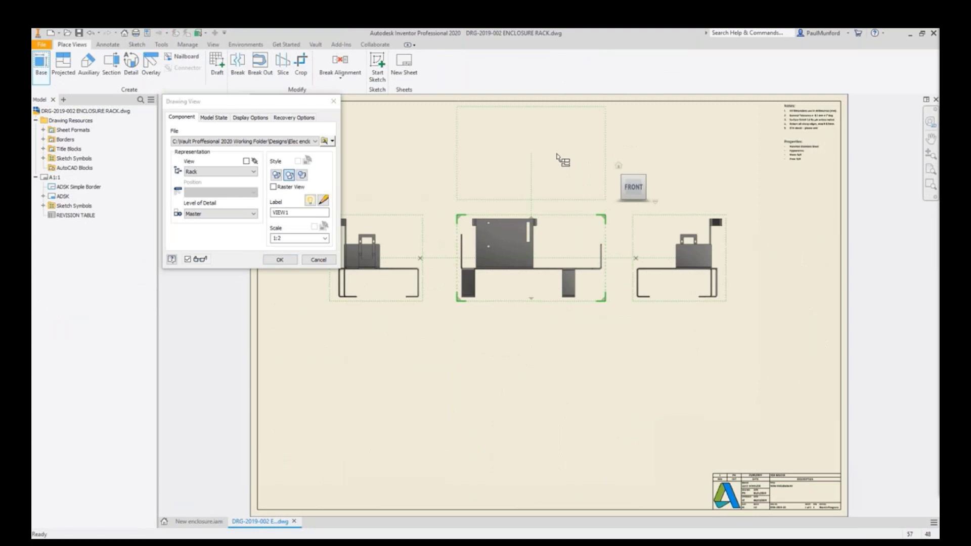
pyautogui.click(561, 161)
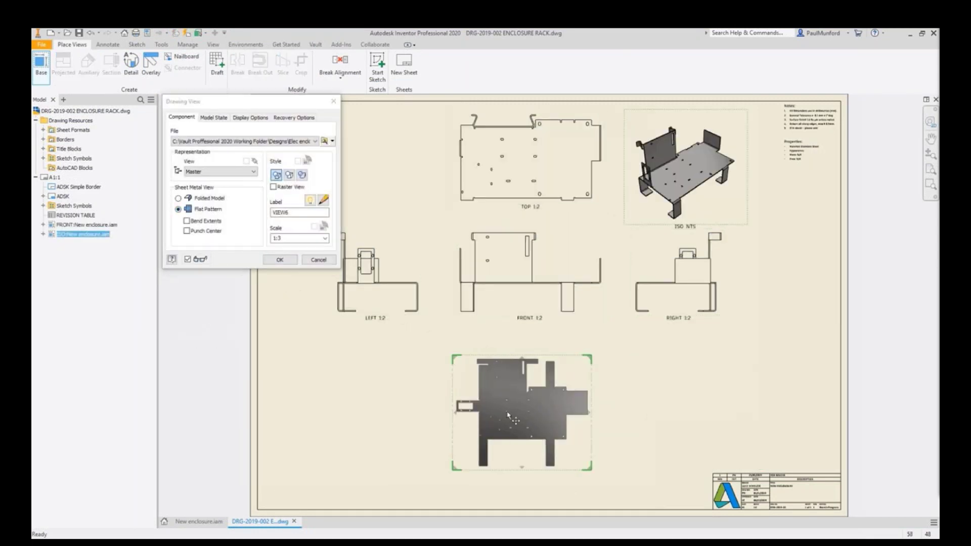
# - Place the rack's flat pattern view at 1:2 scale and position a hole table below the bend table
pyautogui.click(290, 239)
pyautogui.press('BackSpace')
pyautogui.write('2')
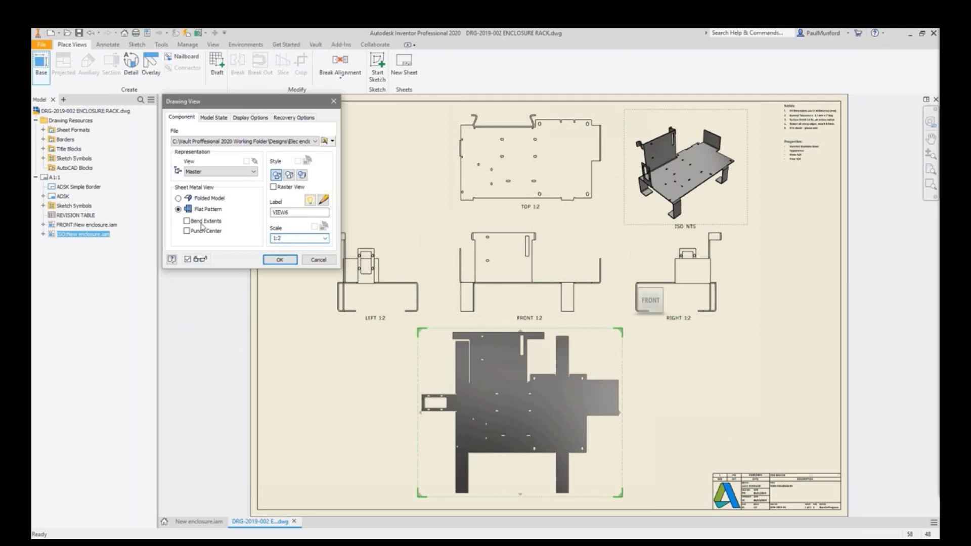
pyautogui.click(281, 260)
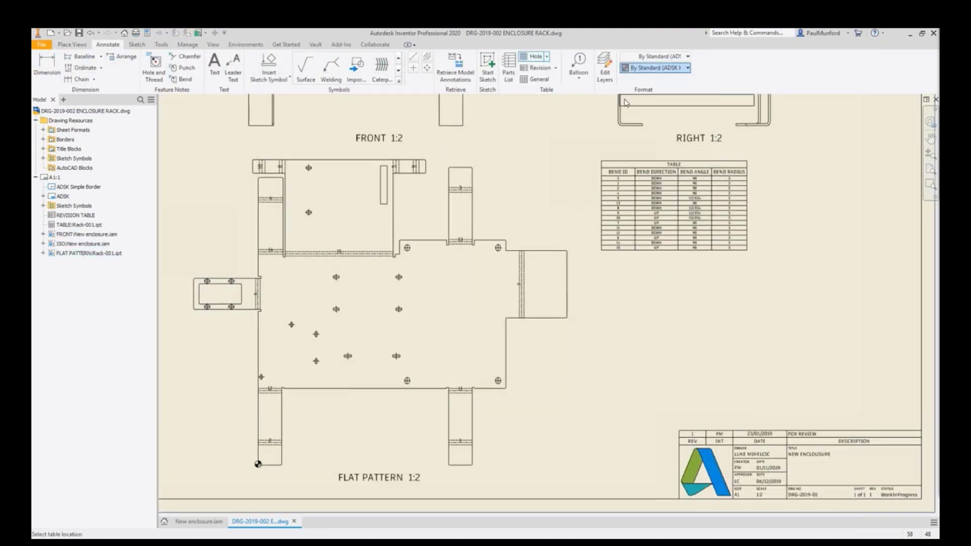
pyautogui.click(600, 263)
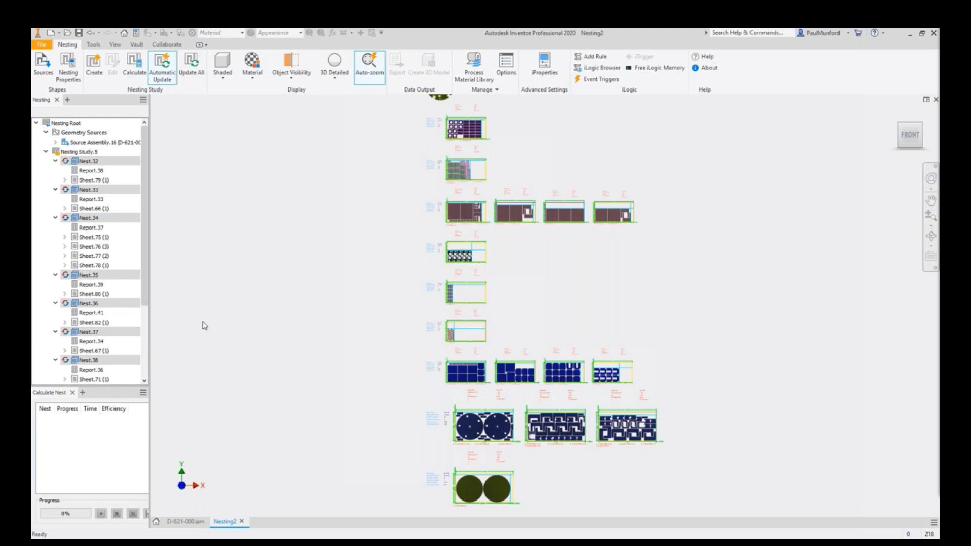
# - Select Nest.39 in the nesting study
pyautogui.scroll(-4, 130, 329)
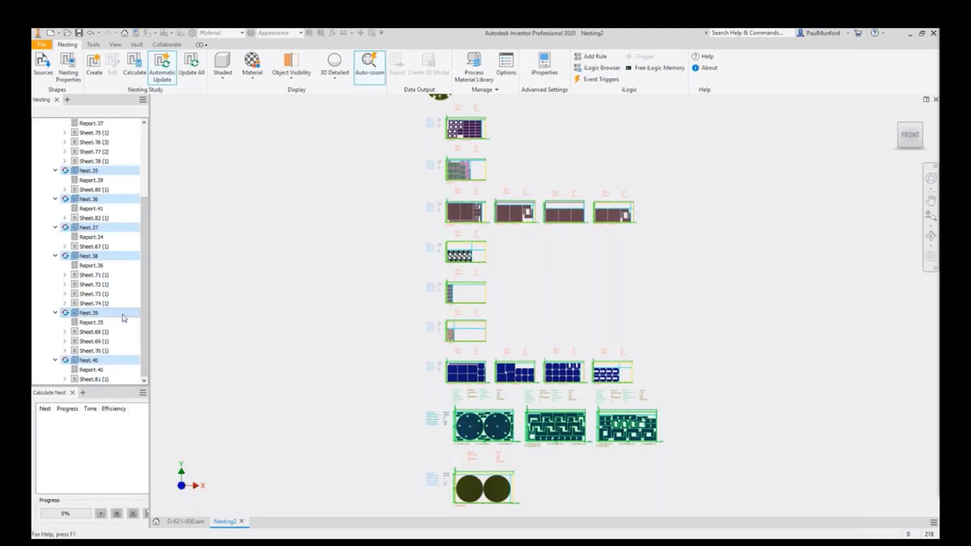
pyautogui.click(121, 314)
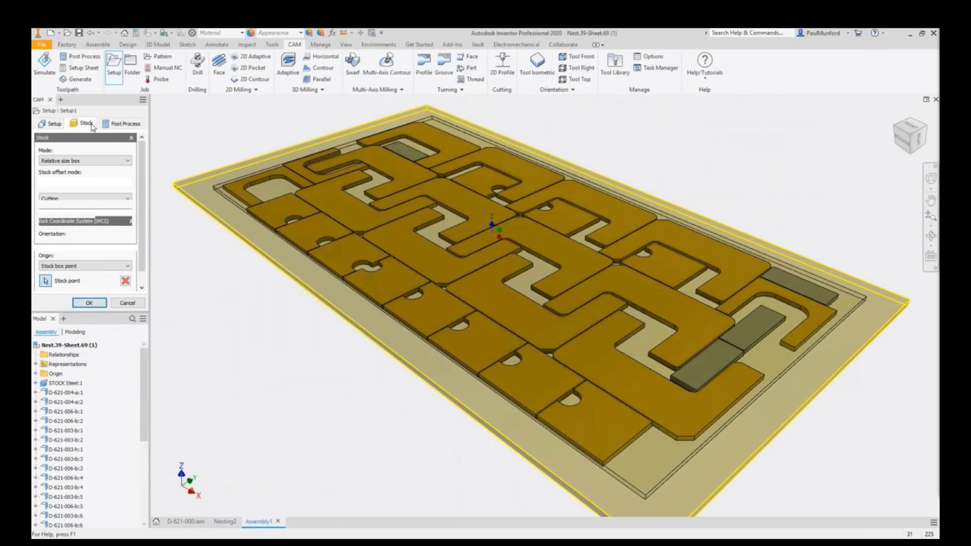
# - Set the CAM setup's stock mode to From solid and speed up the toolpath simulation
pyautogui.click(85, 160)
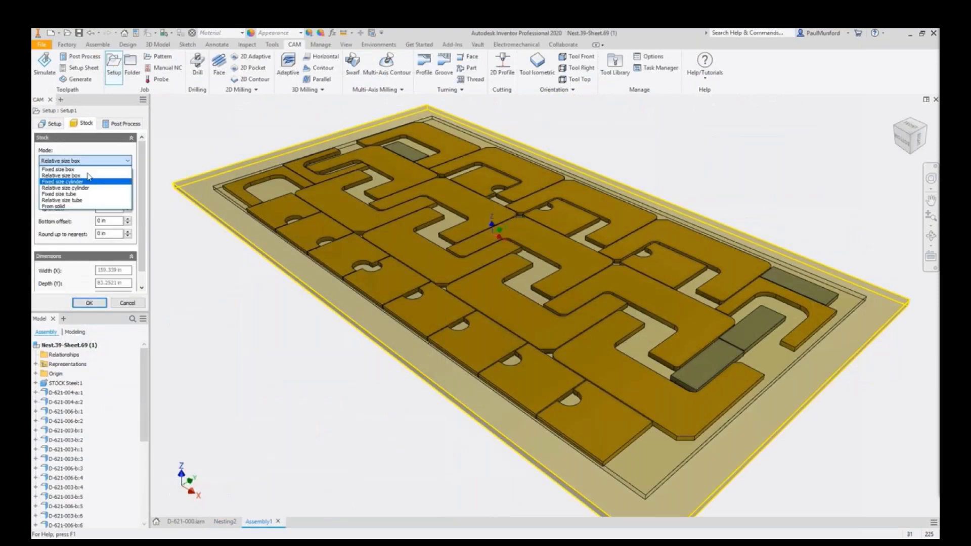
pyautogui.click(88, 207)
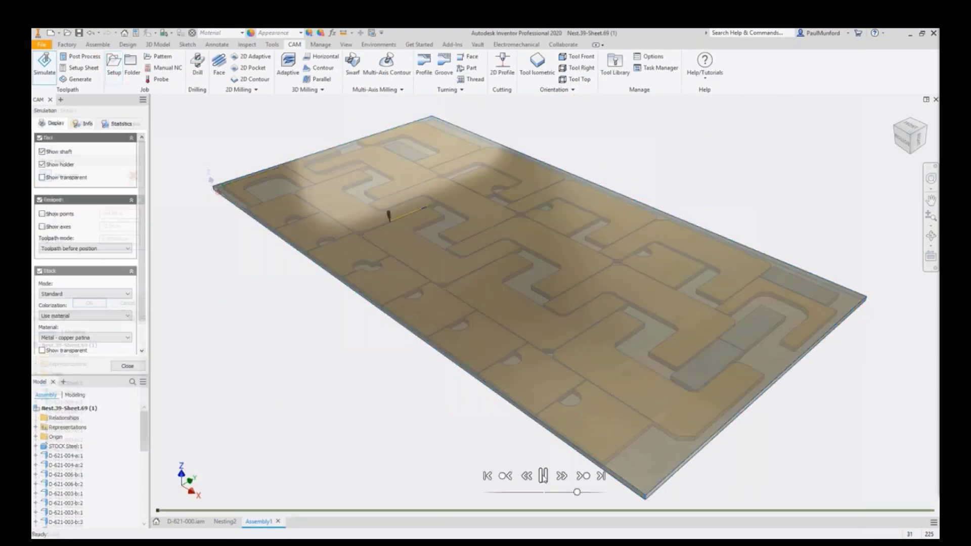
pyautogui.moveTo(578, 494); pyautogui.dragTo(594, 493)
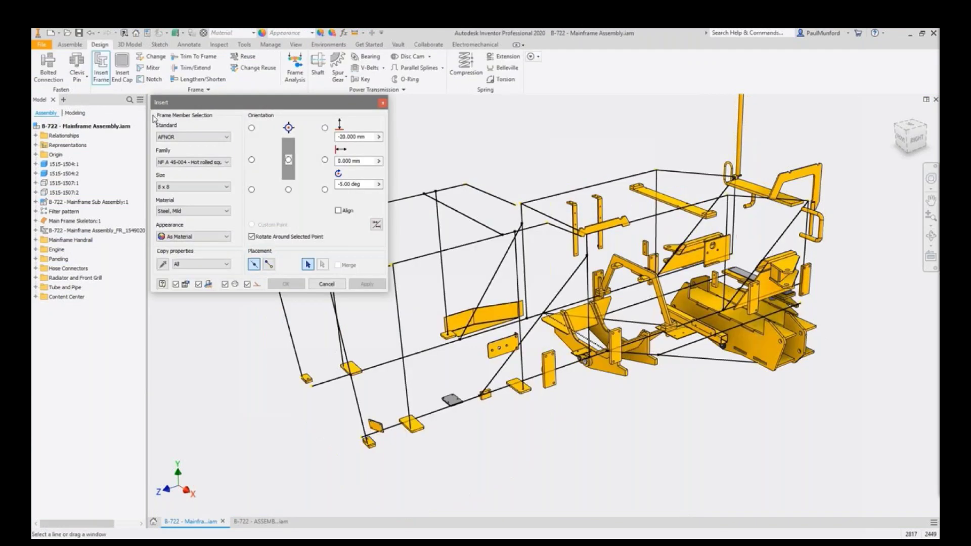
# - Insert ISO 10799-2 (Rectangular) frame members, size 200x100x10, along the two lower longitudinal lines of the mainframe skeleton
pyautogui.click(194, 137)
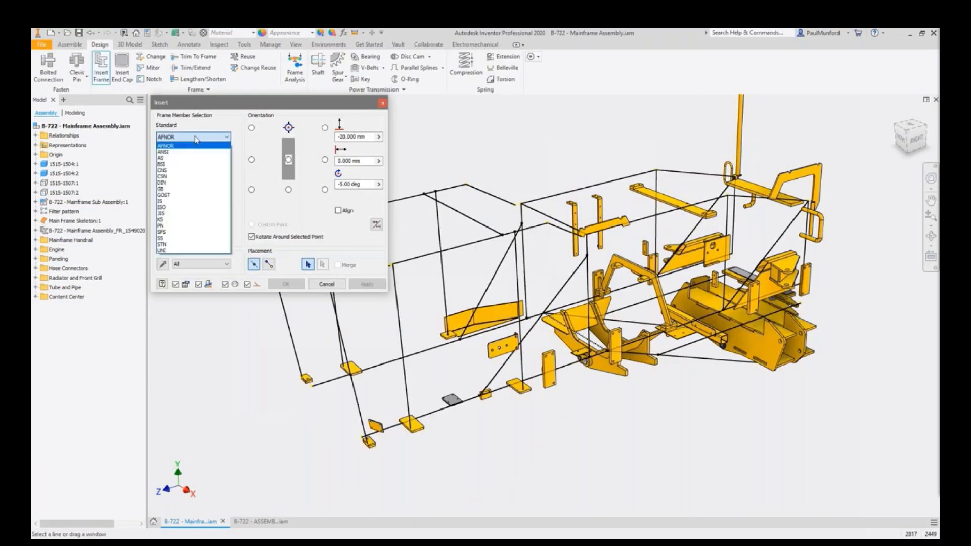
pyautogui.click(222, 203)
pyautogui.click(227, 162)
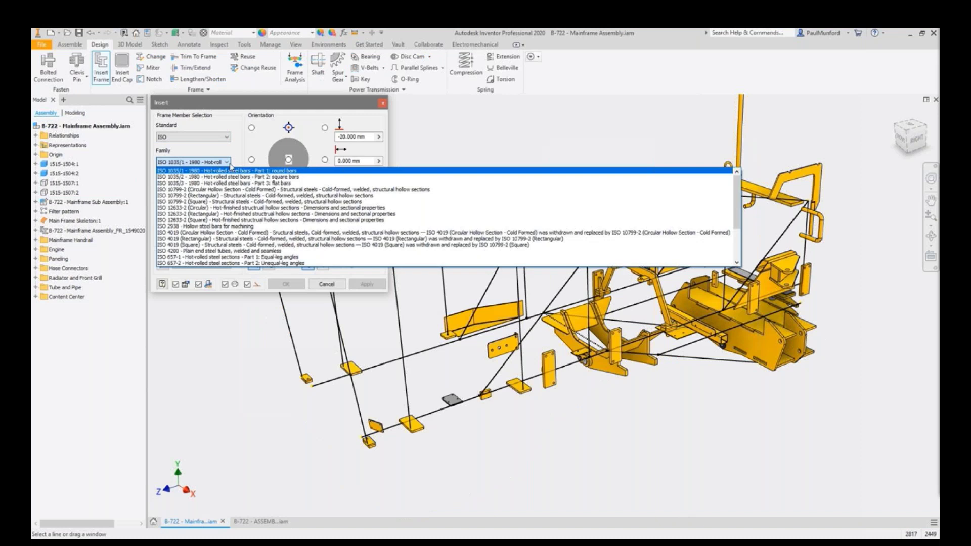
pyautogui.click(233, 195)
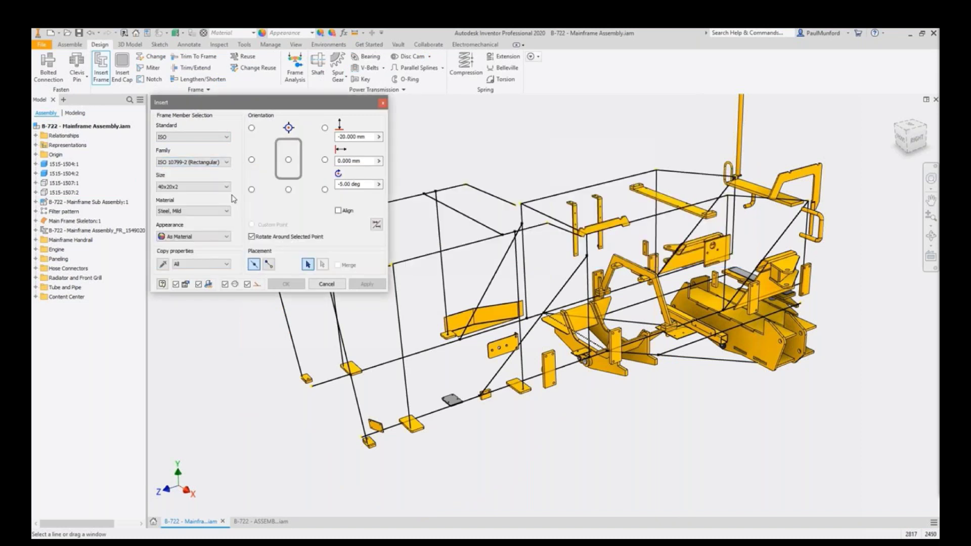
pyautogui.click(226, 186)
pyautogui.scroll(-6, 223, 238)
pyautogui.scroll(-12, 223, 238)
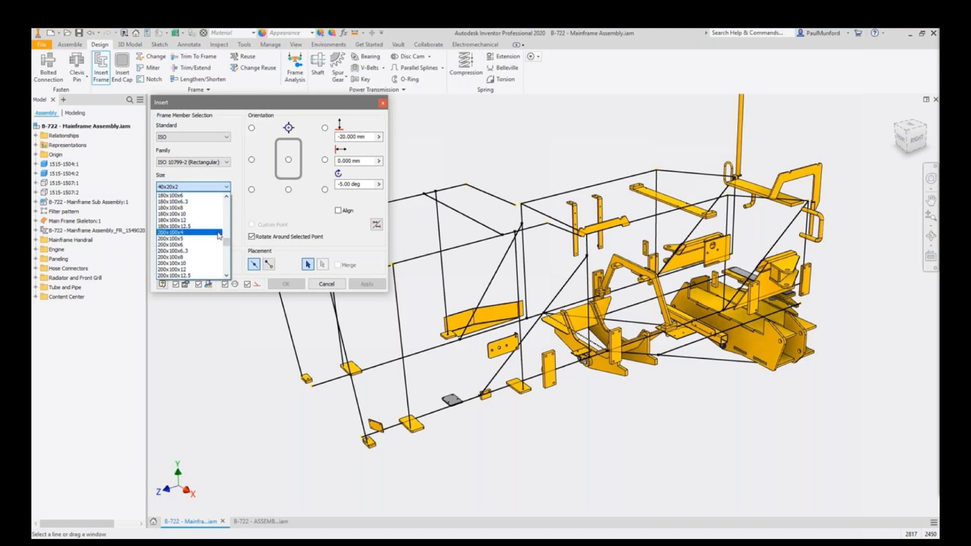
pyautogui.click(218, 262)
pyautogui.click(323, 381)
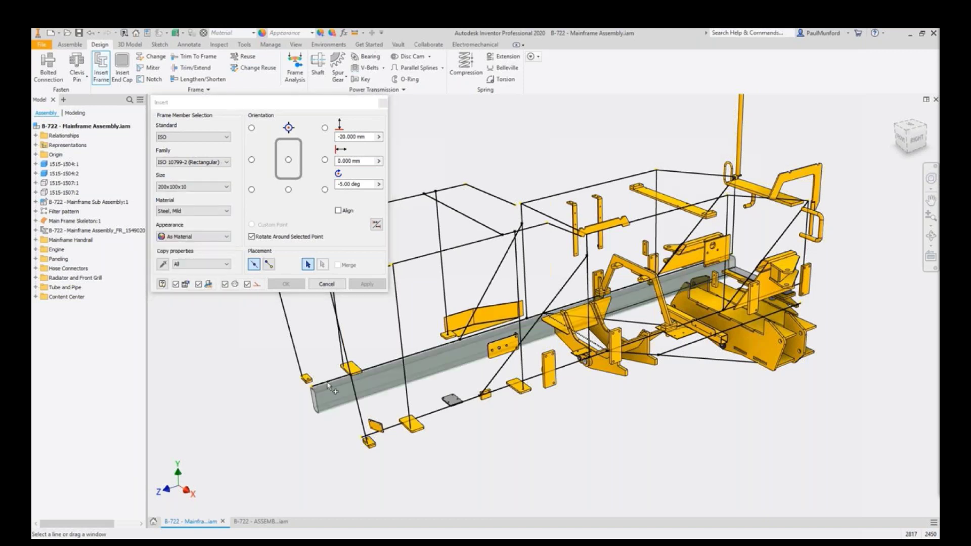
pyautogui.click(392, 430)
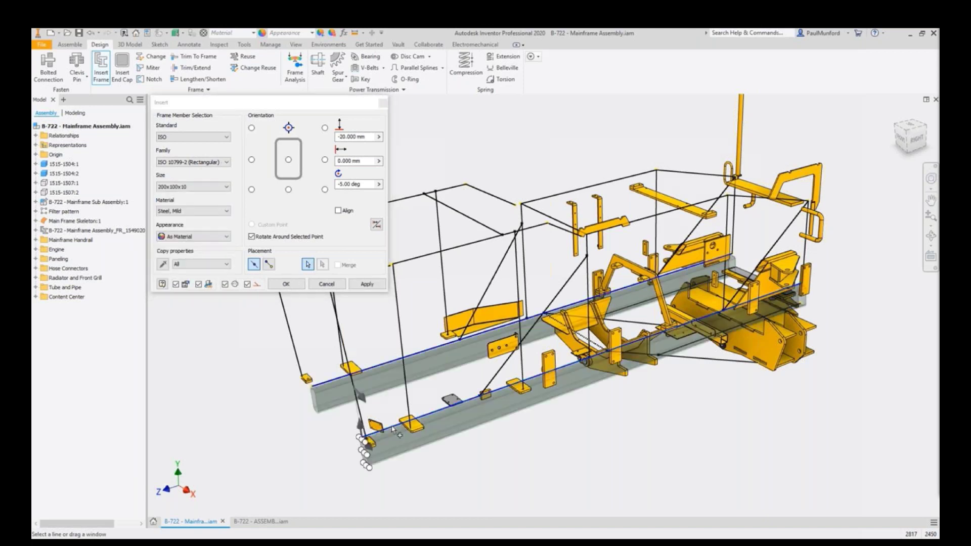
pyautogui.click(382, 286)
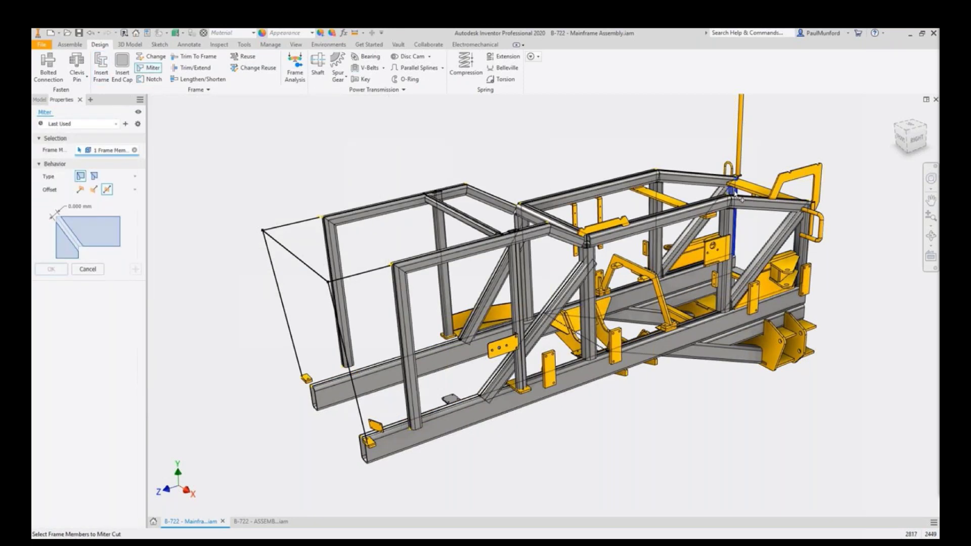
# - Miter the connected upper members of the mainframe's rear section with a 0.000 mm offset
pyautogui.click(693, 175)
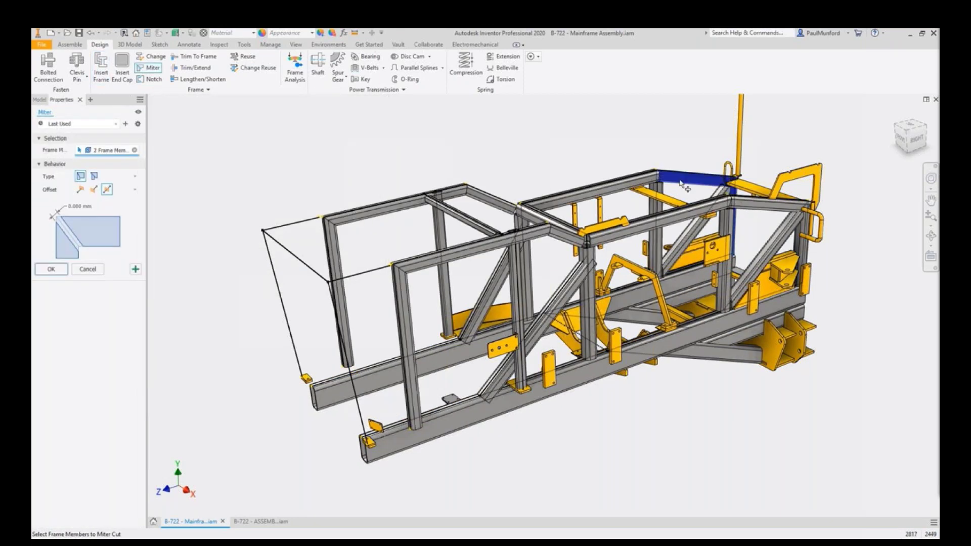
pyautogui.click(589, 187)
pyautogui.click(546, 216)
pyautogui.click(657, 217)
pyautogui.click(769, 202)
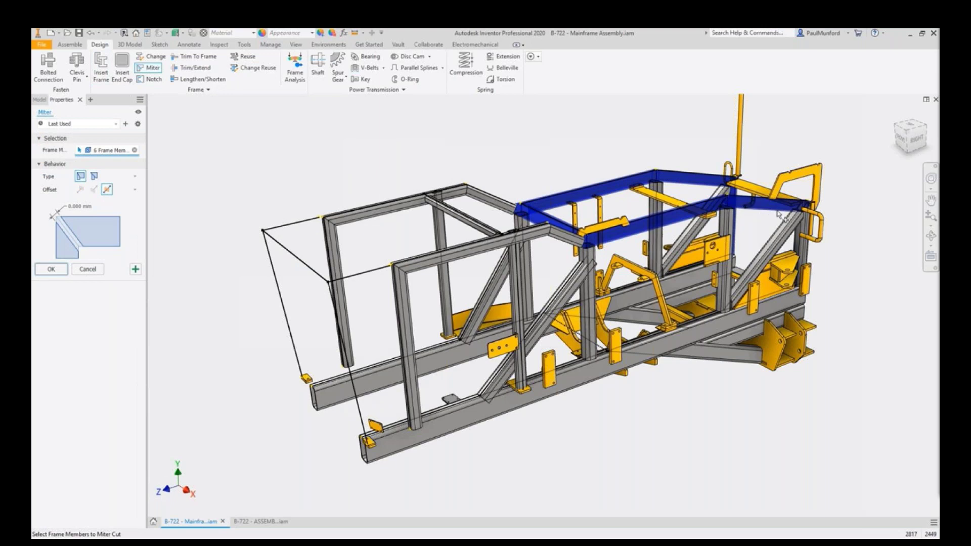
pyautogui.click(803, 225)
pyautogui.press('Return')
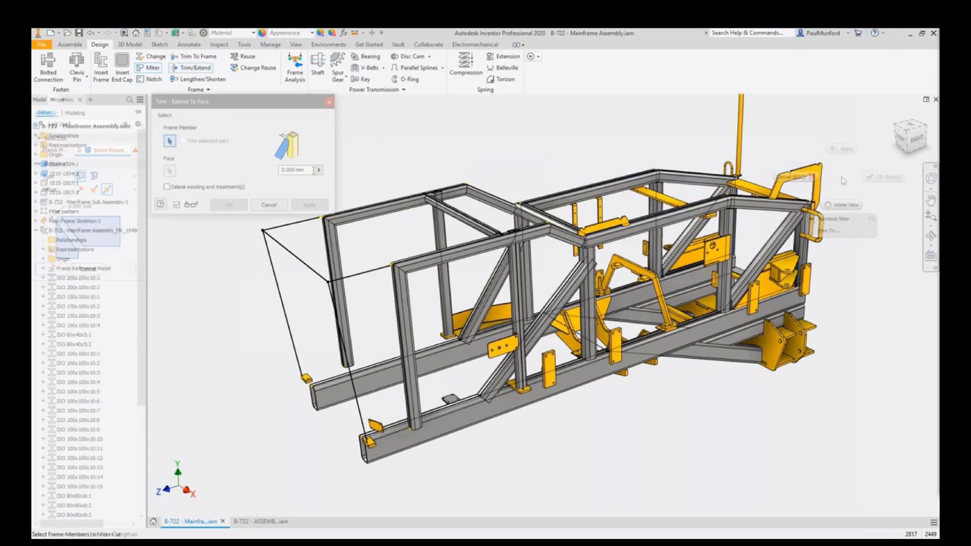
# - Trim the diagonal brace members to the adjoining frame face with Trim/Extend
pyautogui.click(535, 324)
pyautogui.click(484, 293)
pyautogui.rightClick(581, 259)
pyautogui.click(591, 259)
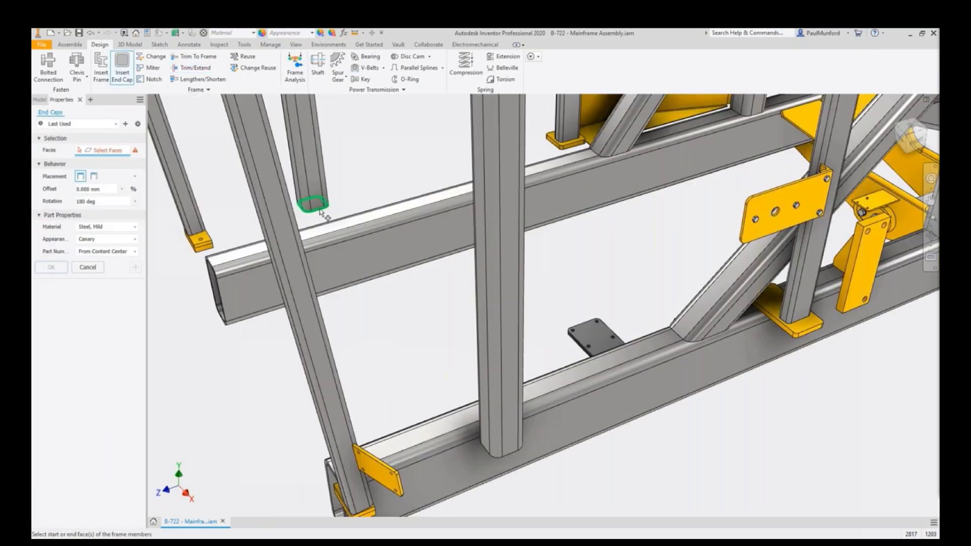
# - Insert a mild steel end cap on the open lower end of the vertical post above the far rail
pyautogui.click(320, 211)
pyautogui.click(60, 317)
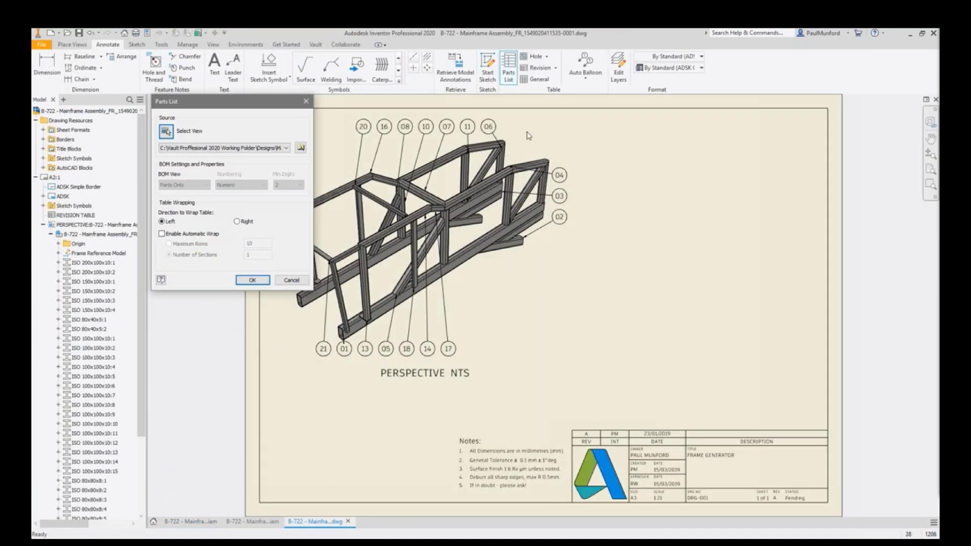
# - Place an ADSK Materials List parts list for the mainframe perspective view in the upper corner of the drawing border
pyautogui.click(685, 68)
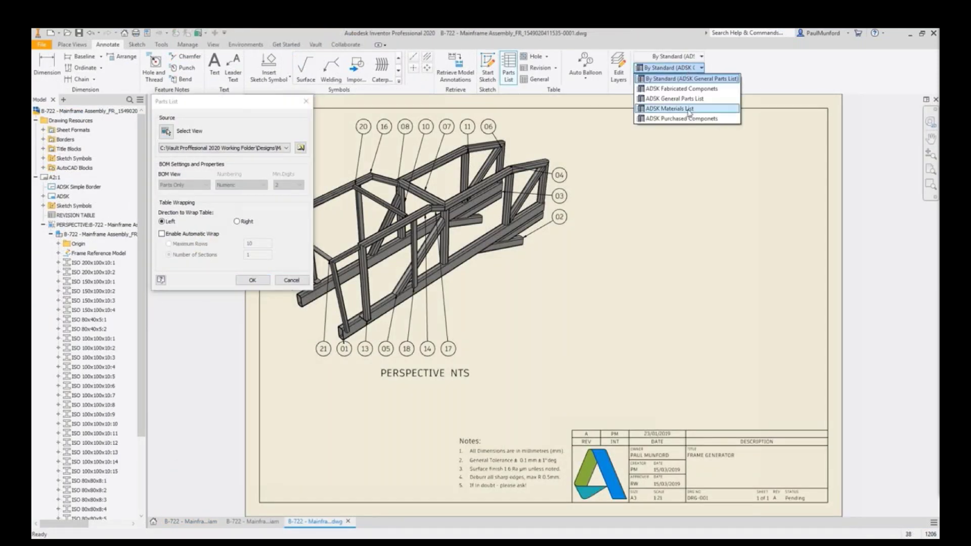
pyautogui.click(688, 111)
pyautogui.press('Return')
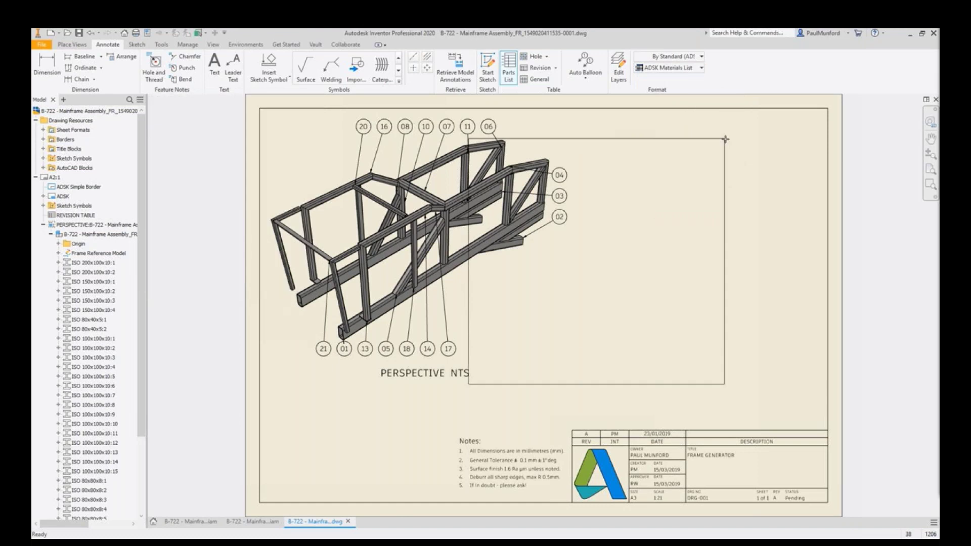
pyautogui.click(828, 108)
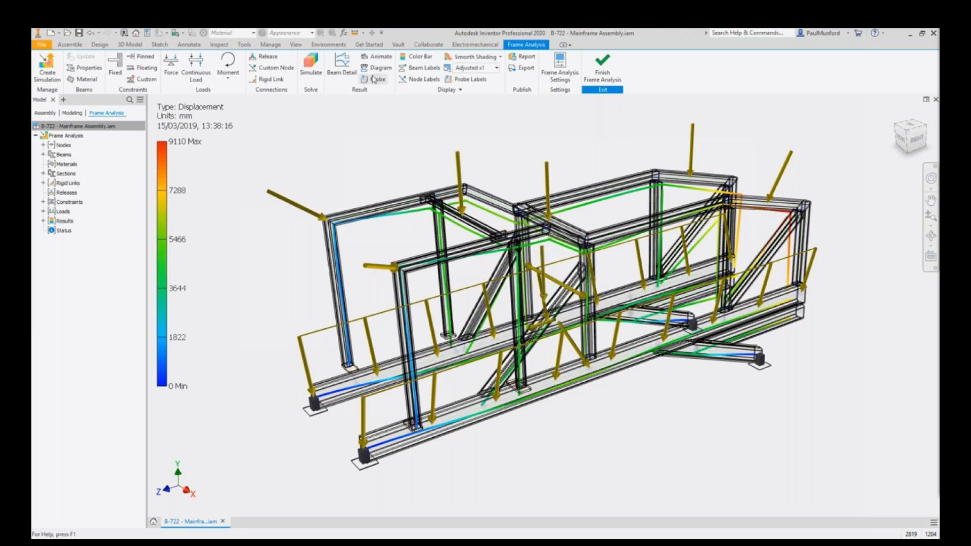
# - Animate the displacement results of the mainframe's frame analysis
pyautogui.click(376, 56)
pyautogui.click(305, 125)
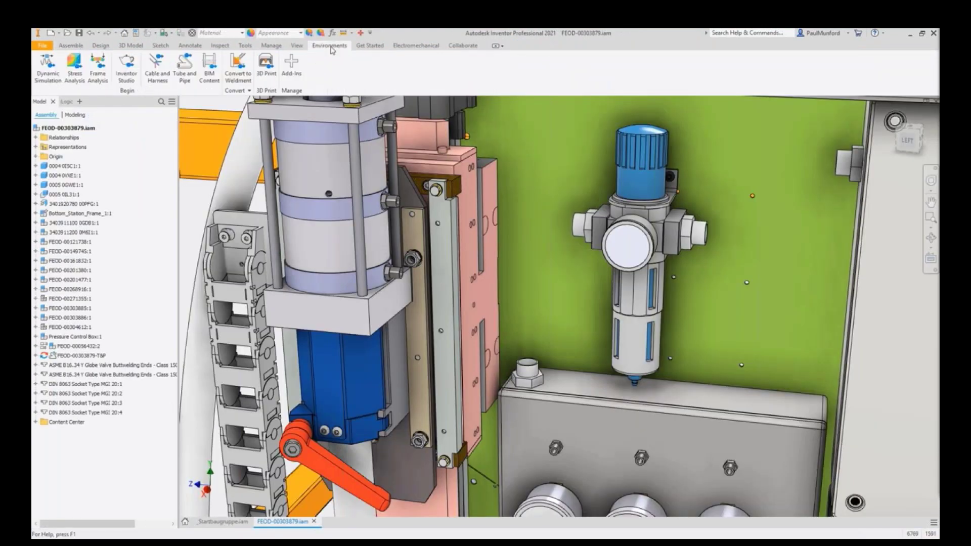
# - Create a Jointed PVC-U pipe run and auto-route it from the cabinet wall fitting to the regulator port facing that wall
pyautogui.click(287, 168)
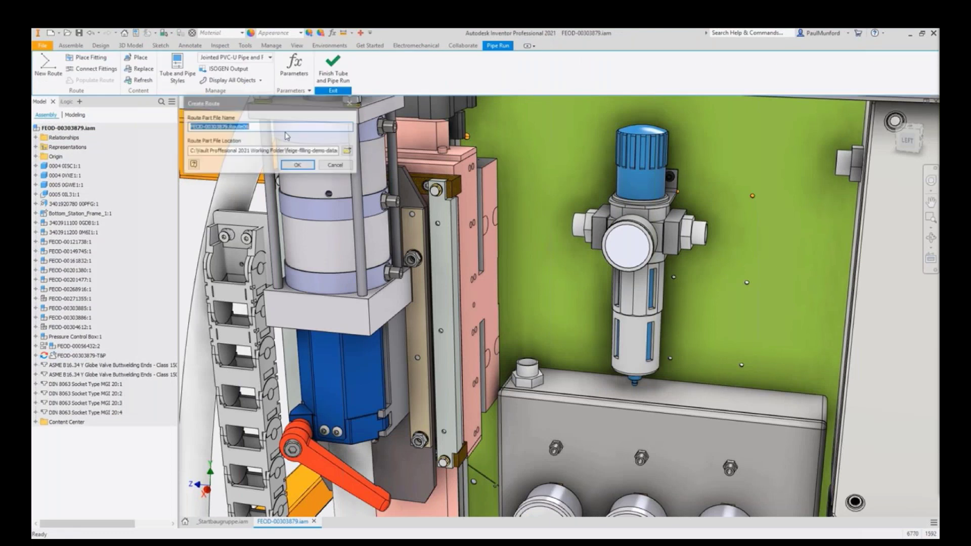
pyautogui.click(296, 166)
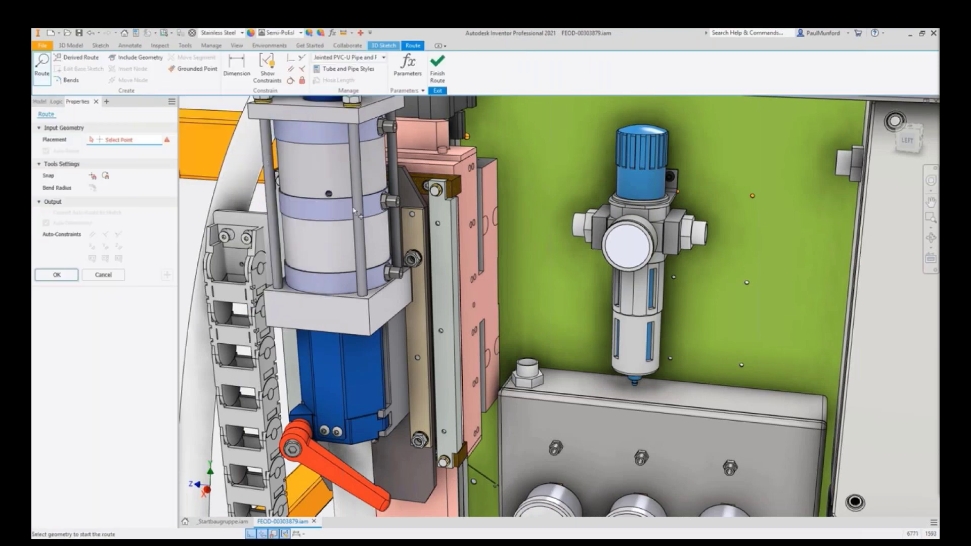
pyautogui.click(735, 239)
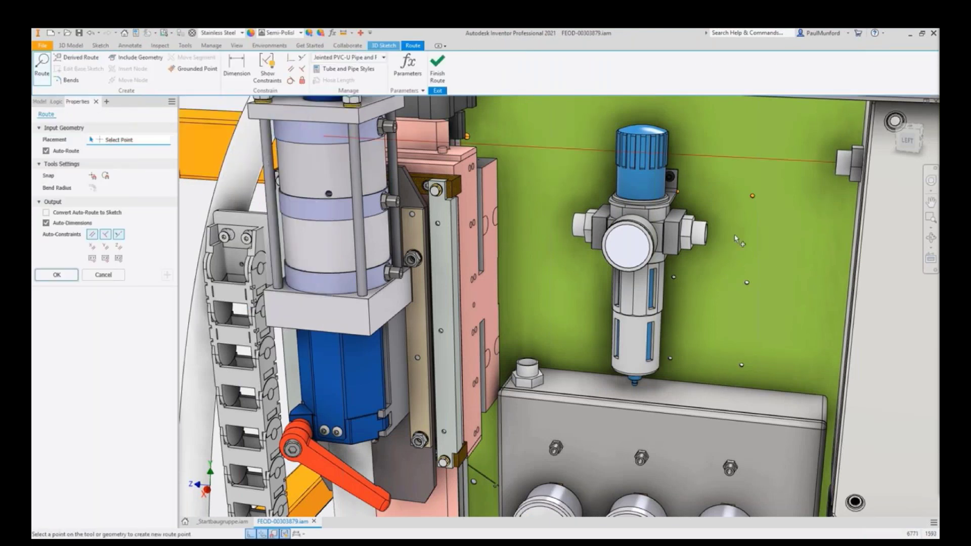
pyautogui.click(708, 236)
pyautogui.click(166, 277)
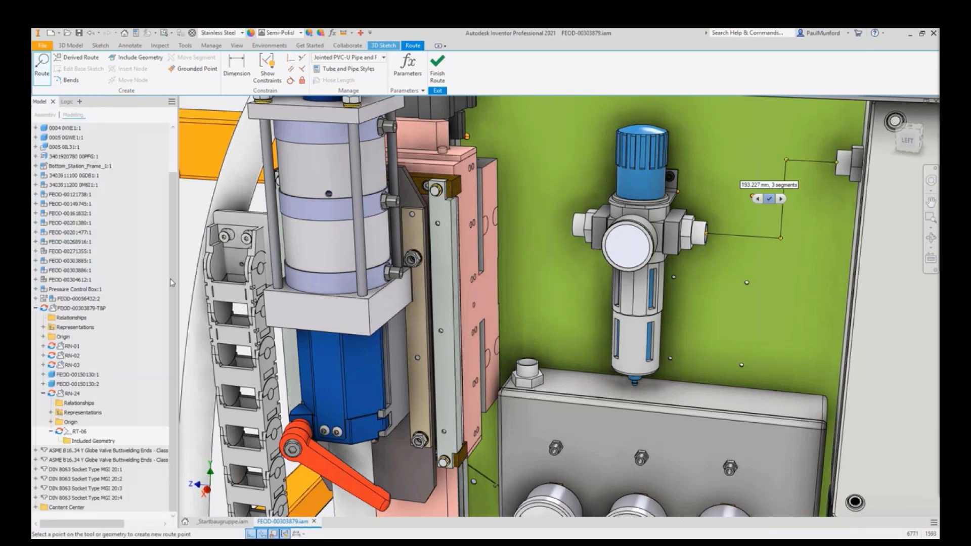
# - Auto-route a second pipe from the fitting on top of the grey box to the regulator's opposite port and confirm the route
pyautogui.click(527, 361)
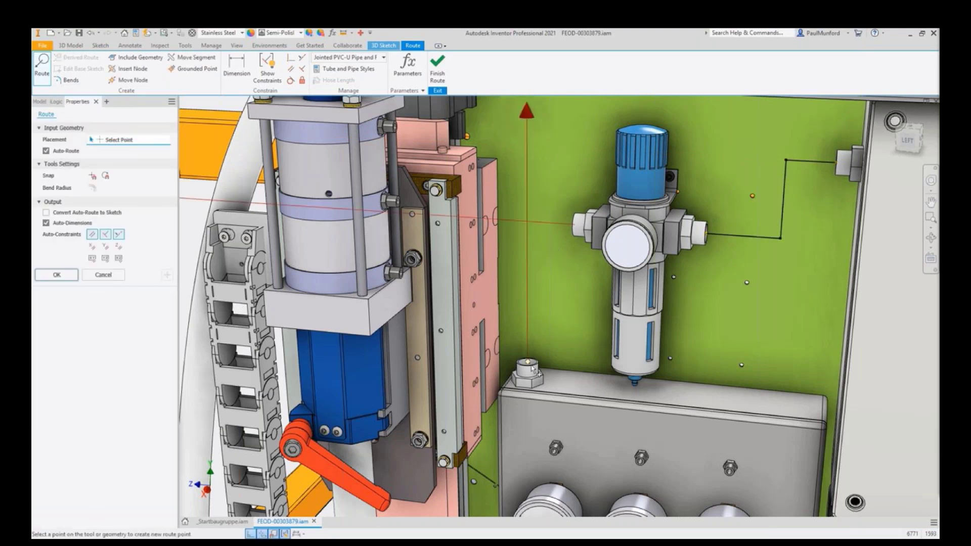
pyautogui.click(575, 224)
pyautogui.click(56, 277)
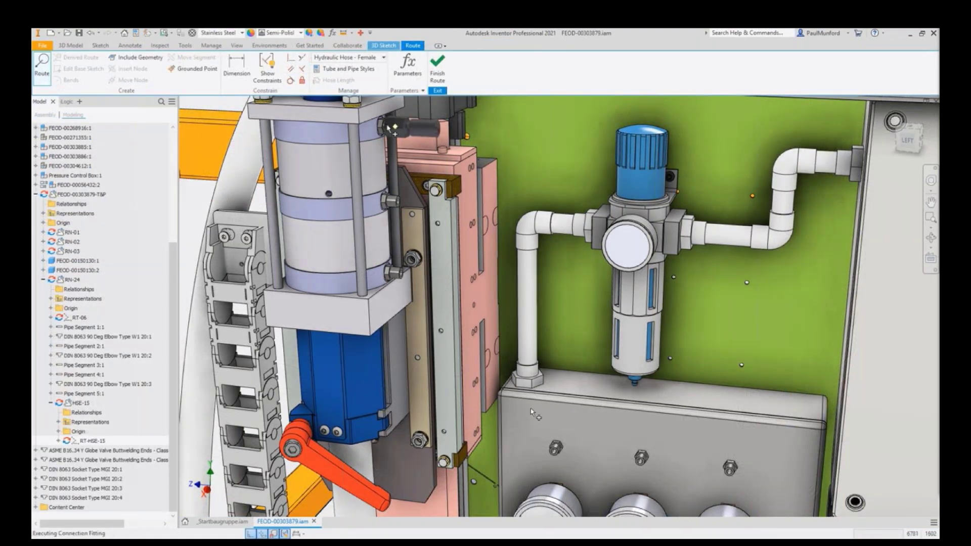
# - Route Hydraulic Hose - Female hoses from the cylinder's three ports to the three fittings on the grey box
pyautogui.rightClick(731, 475)
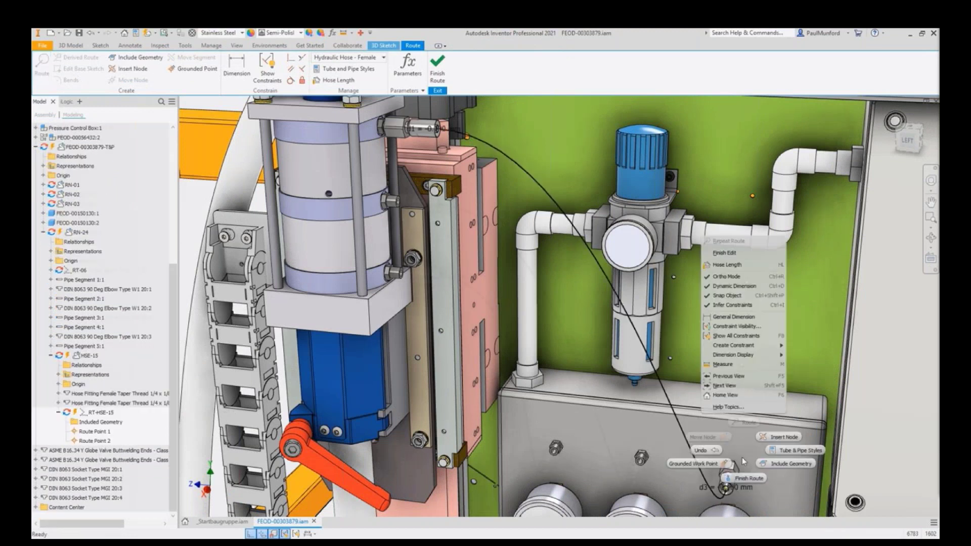
pyautogui.rightClick(556, 445)
pyautogui.click(568, 451)
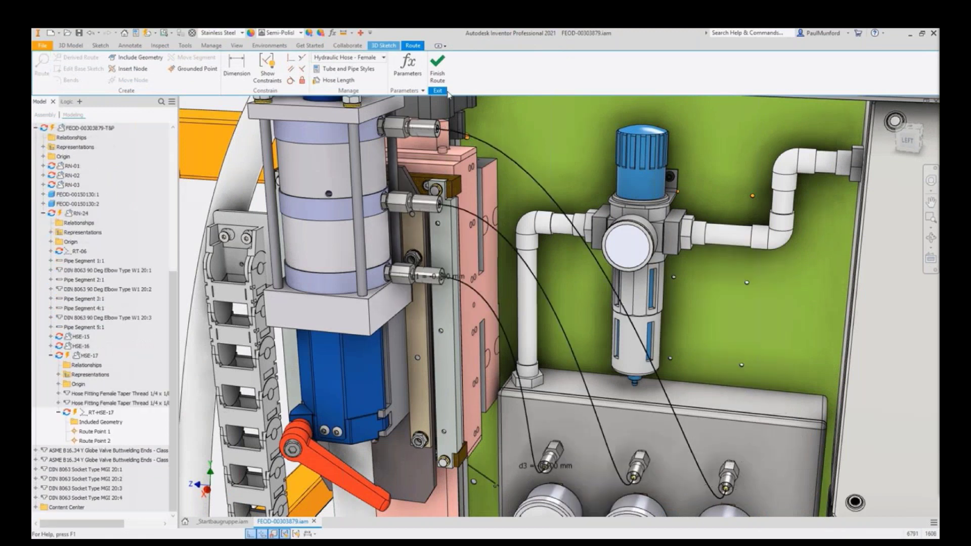
pyautogui.click(111, 81)
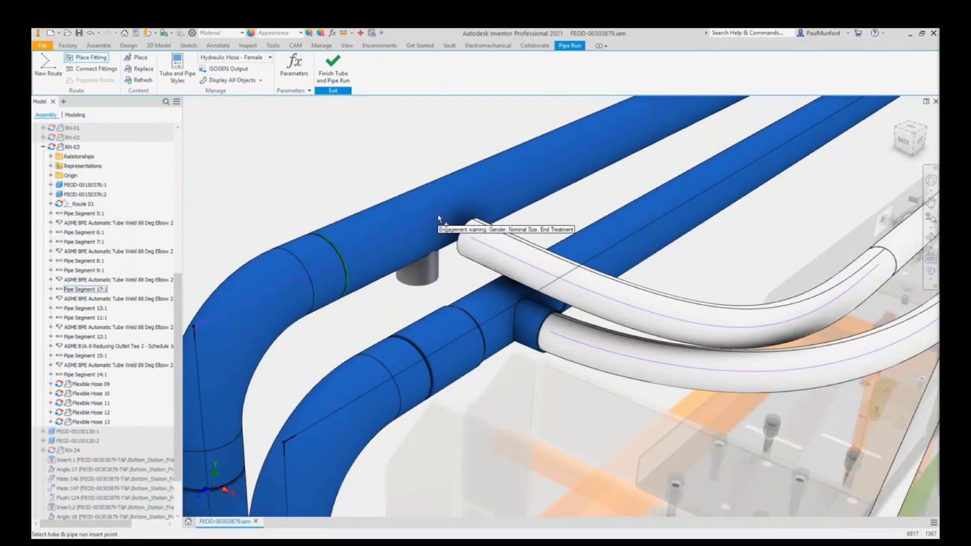
# - Insert a reducing outlet tee on the upper blue pipe, adjust its position, and rotate its branch to face the white hose
pyautogui.click(438, 214)
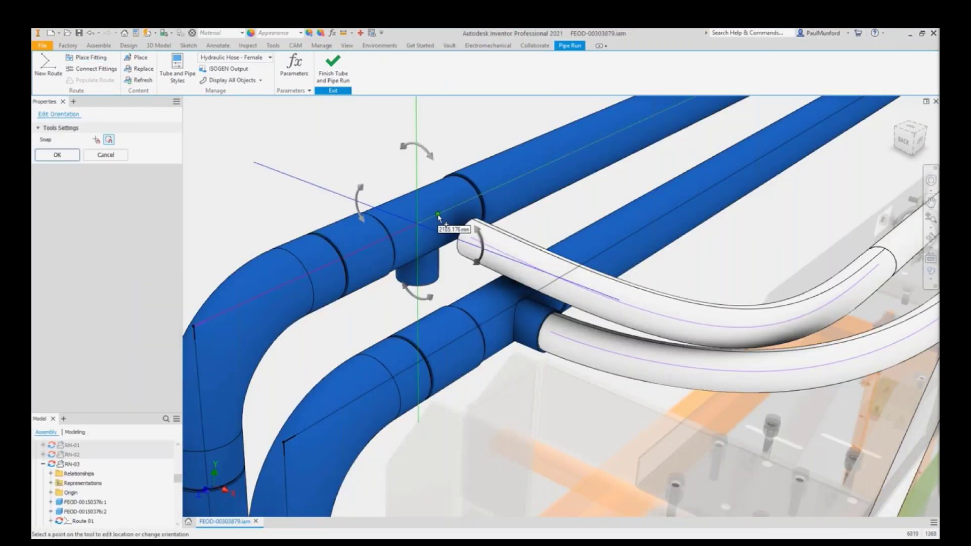
pyautogui.write('27')
pyautogui.press('Return')
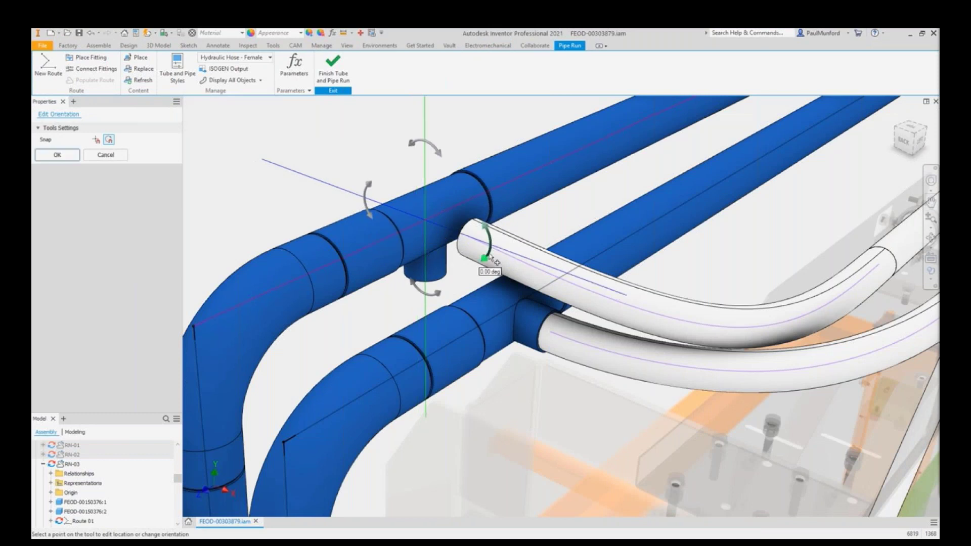
pyautogui.click(433, 130)
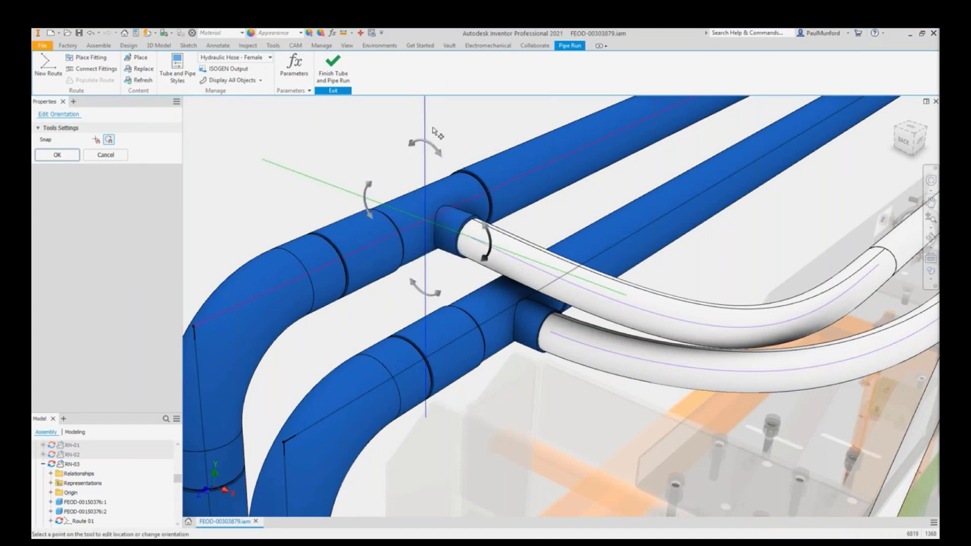
pyautogui.press('Return')
# - Connect the inserted tee's branch to the end of the white hose with Connect Fittings
pyautogui.rightClick(435, 190)
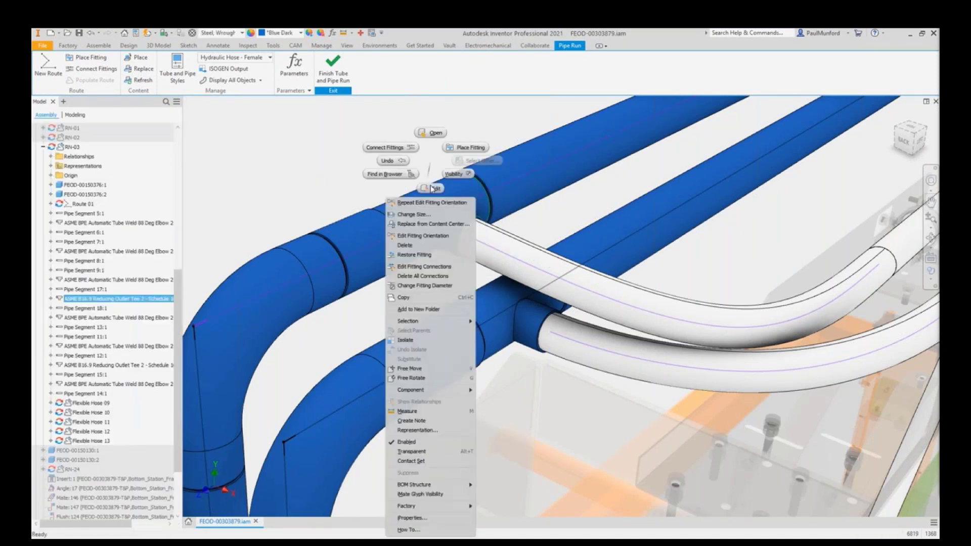
pyautogui.click(440, 208)
pyautogui.click(442, 226)
pyautogui.click(373, 226)
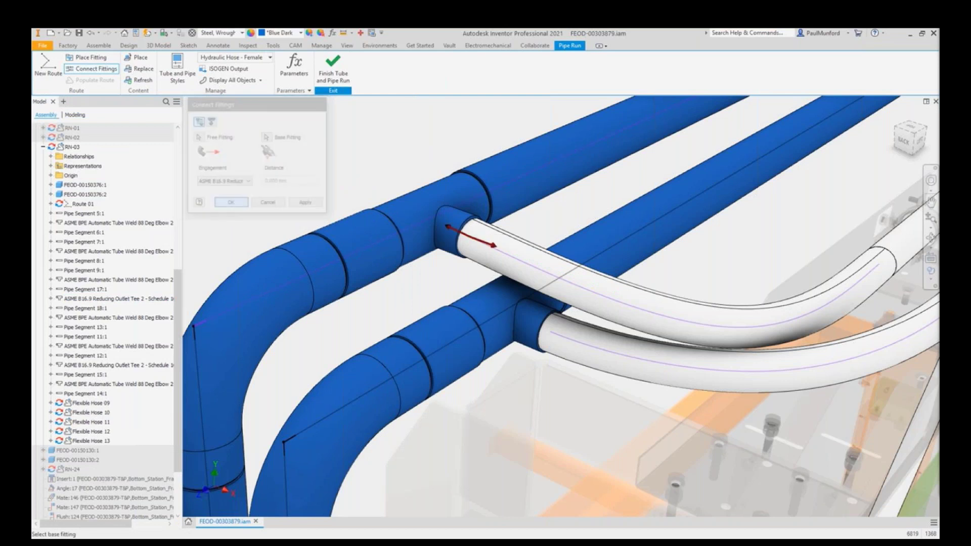
# - Review the parts-only bill of materials for the tube and pipe runs and open the ISOGEN export for the assembly
pyautogui.click(436, 79)
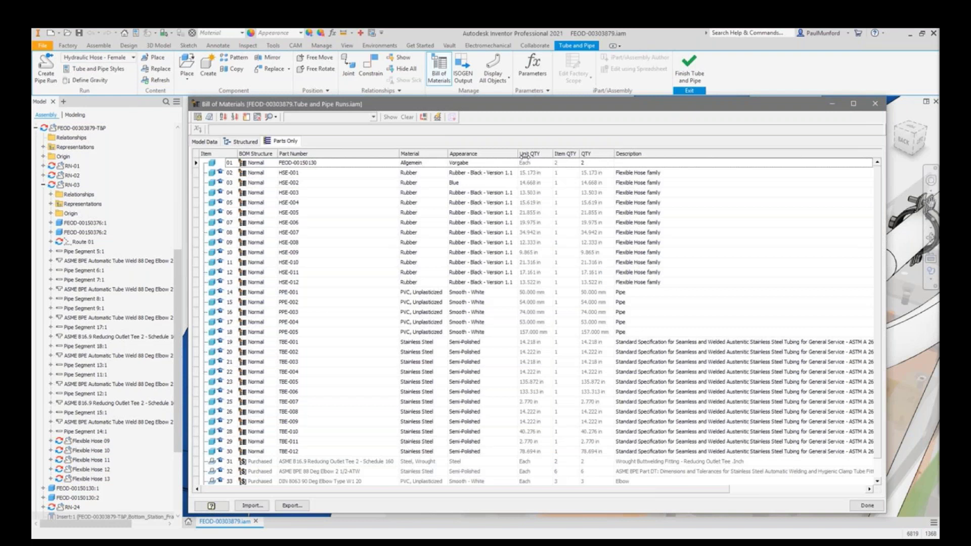
pyautogui.click(874, 103)
pyautogui.click(463, 76)
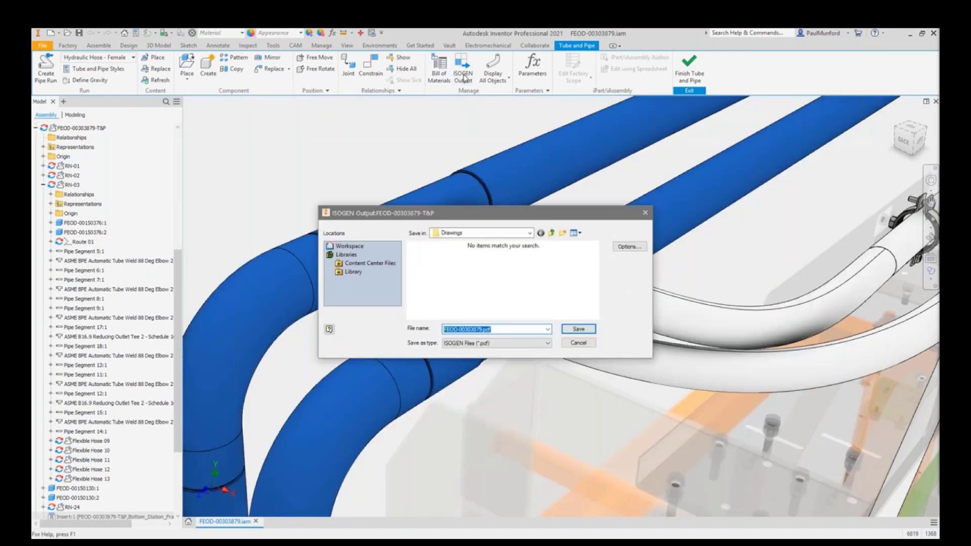
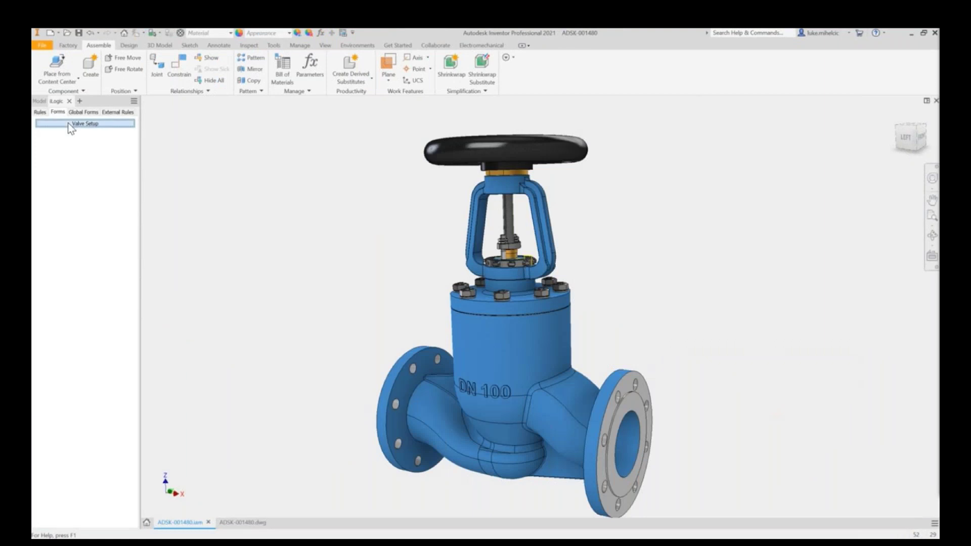
# - Set the valve's NB size to 80 mm in the Valve Setup form and close the form
pyautogui.click(191, 132)
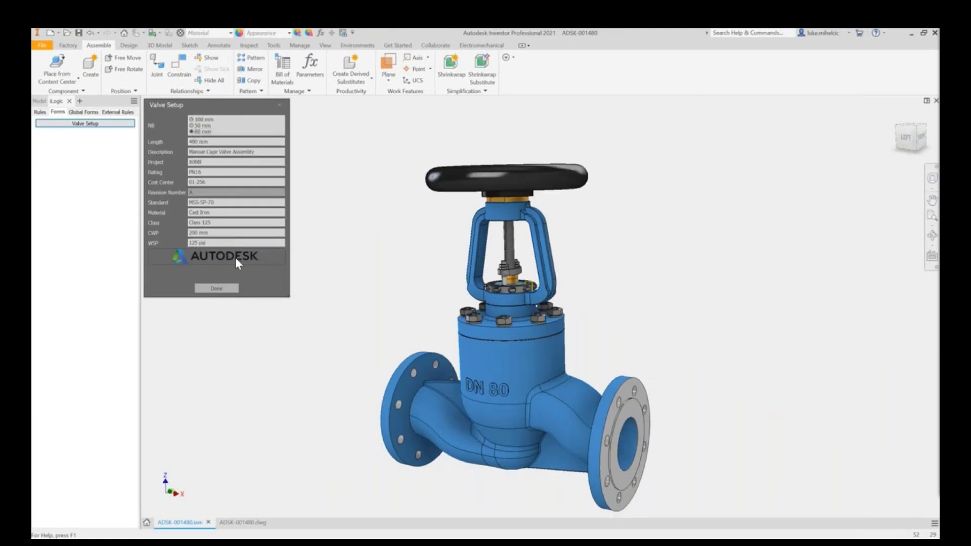
pyautogui.click(217, 288)
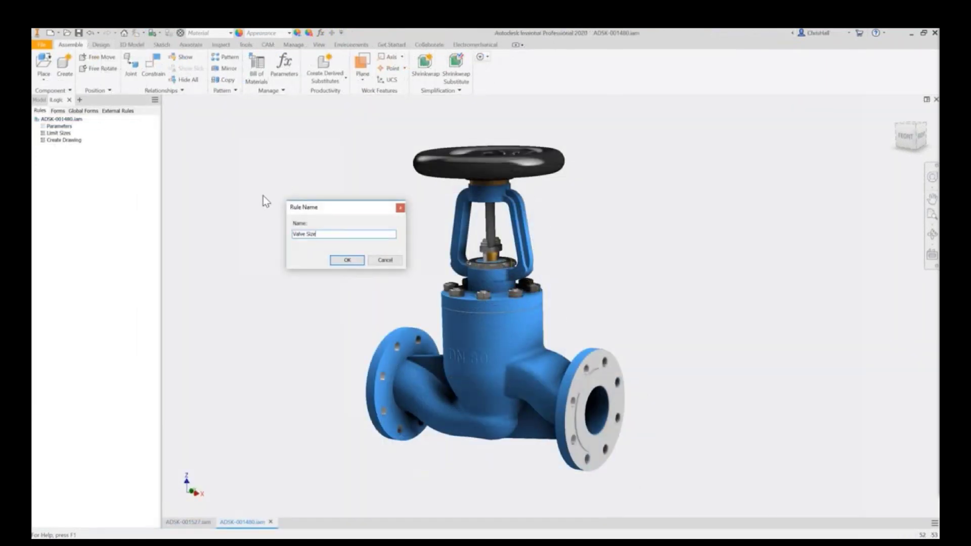
# - Create an iLogic rule named Valve Sizes with a Select Case NB block of fixed parameter values per size, including 80 mm and 100 mm
pyautogui.write('s')
pyautogui.press('Return')
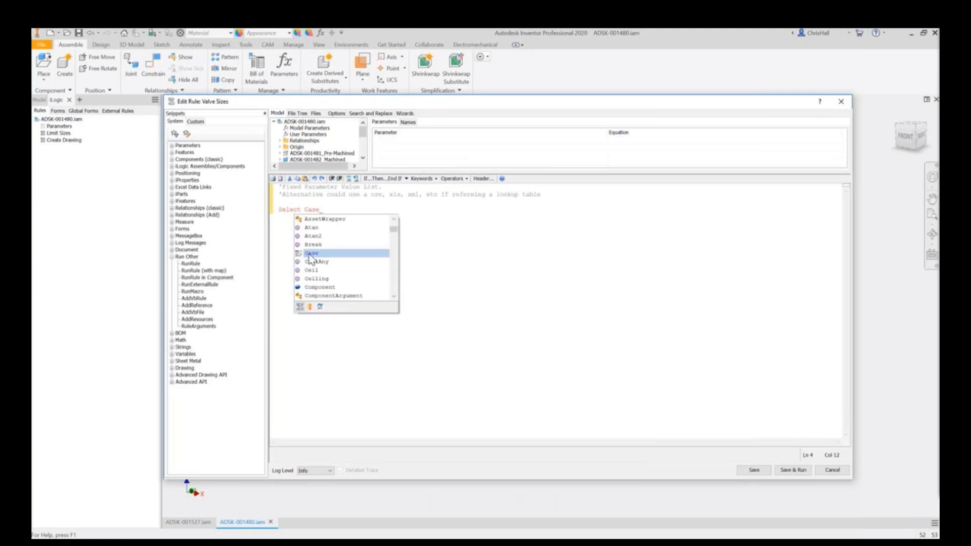
pyautogui.write('NB')
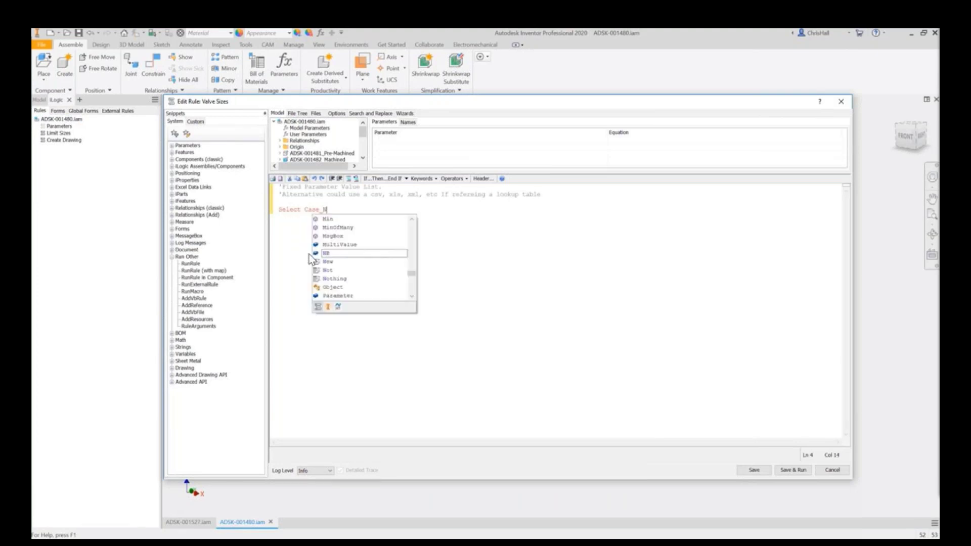
pyautogui.press('Return')
pyautogui.press('Return')
pyautogui.write('Case 65 mm125')
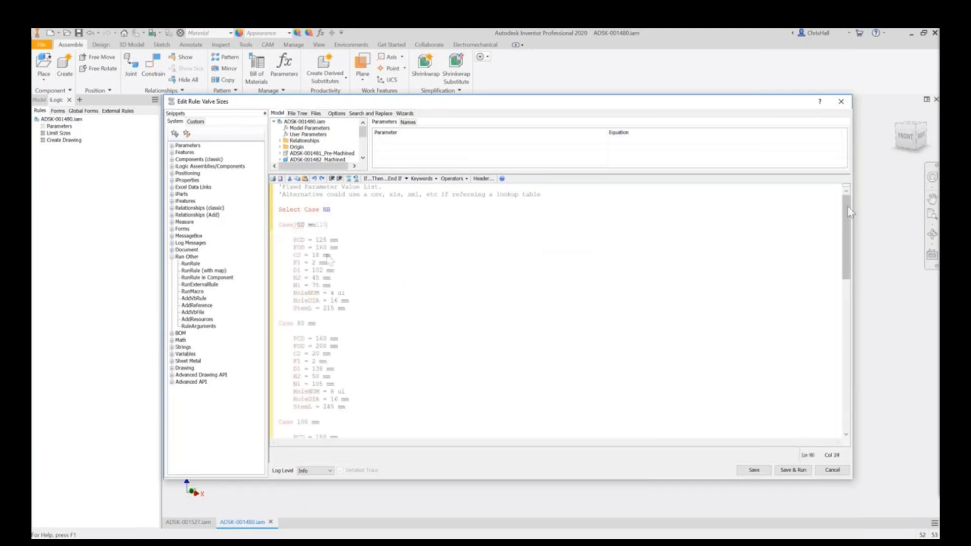
pyautogui.scroll(-15, 847, 206)
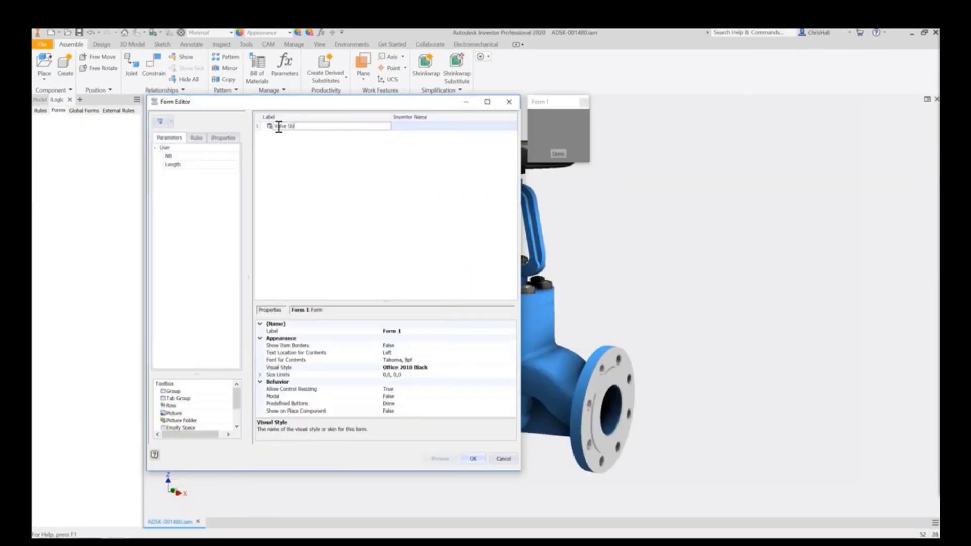
# - Fill the Valve Size form with the NB and Length parameters and the Part Number, Description and Cost Center iProperties
pyautogui.moveTo(171, 156); pyautogui.dragTo(293, 145)
pyautogui.click(217, 139)
pyautogui.moveTo(177, 165); pyautogui.dragTo(293, 152)
pyautogui.moveTo(174, 181); pyautogui.dragTo(291, 160)
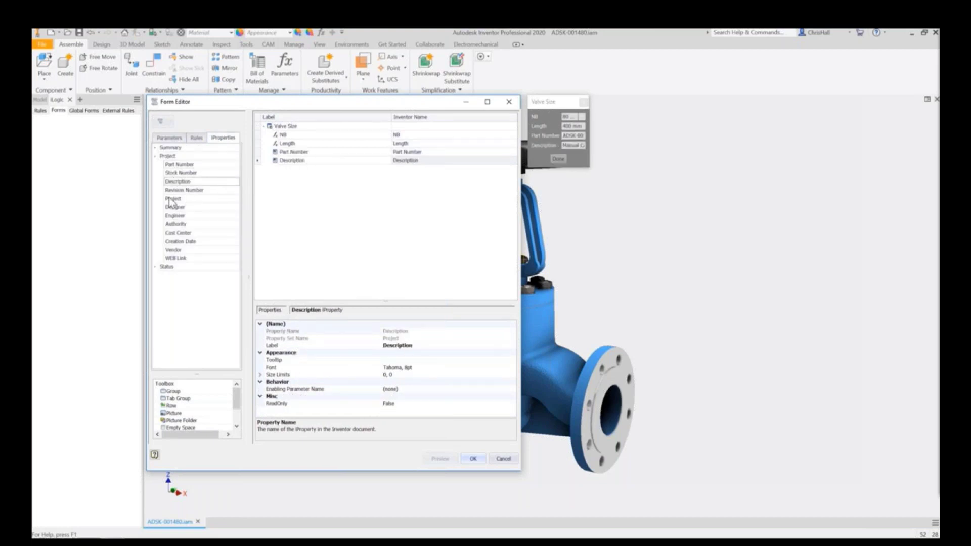
pyautogui.moveTo(169, 234); pyautogui.dragTo(287, 186)
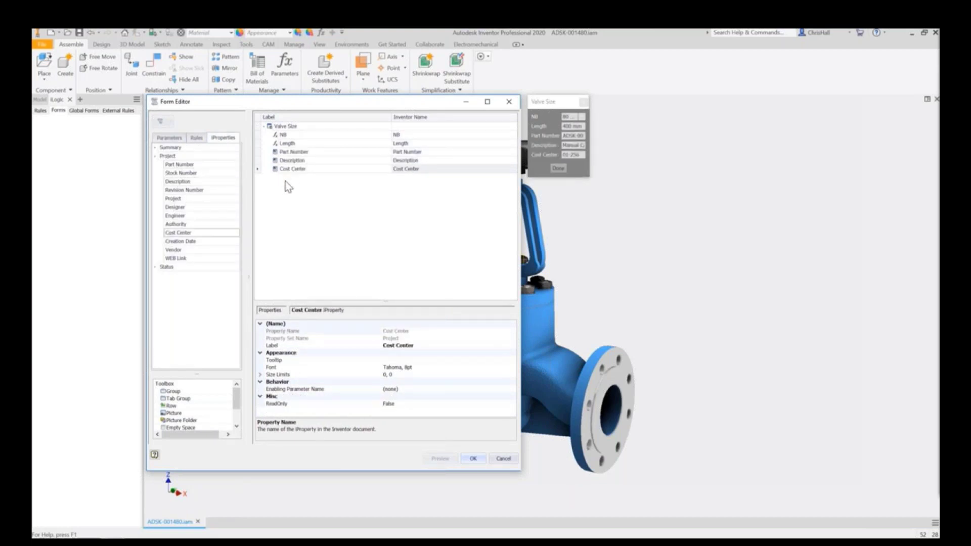
# - Add a picture using the logo image below Cost Center, save the form, and open the Valve Size form
pyautogui.scroll(-1, 222, 410)
pyautogui.doubleClick(172, 390)
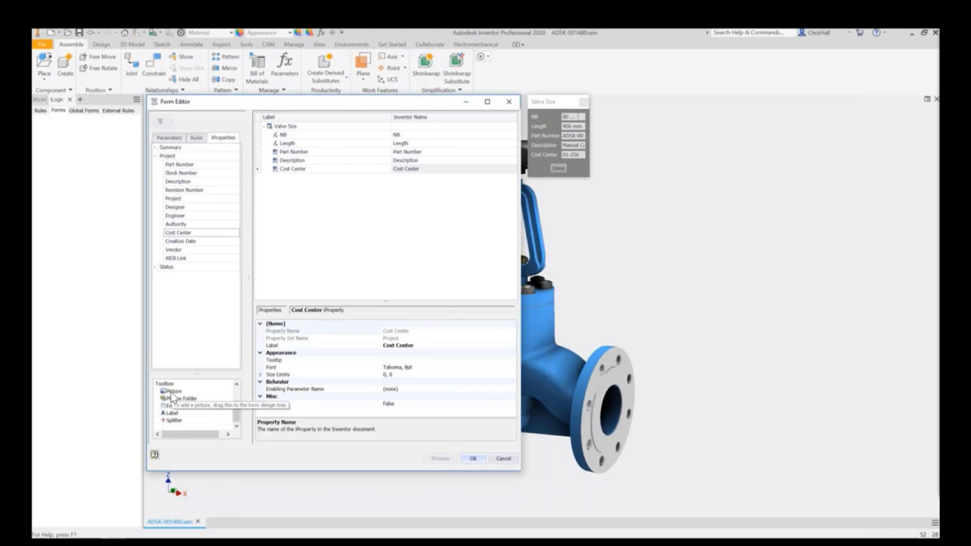
pyautogui.click(387, 348)
pyautogui.click(515, 347)
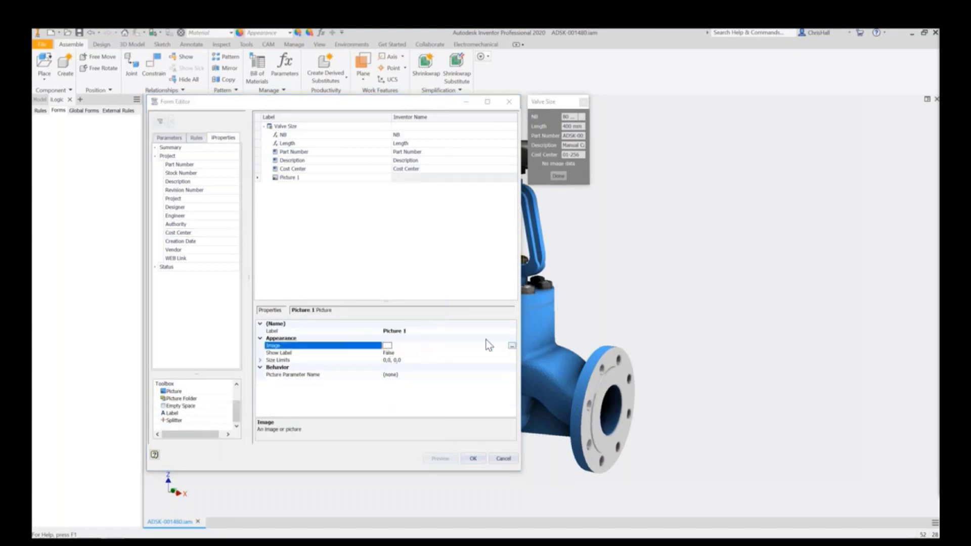
pyautogui.click(613, 472)
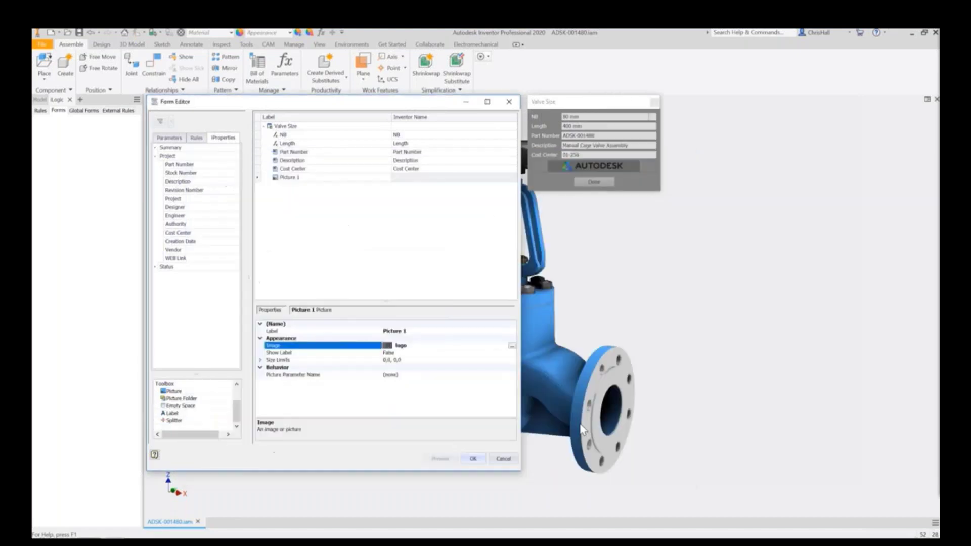
pyautogui.click(471, 458)
pyautogui.click(86, 124)
pyautogui.click(545, 256)
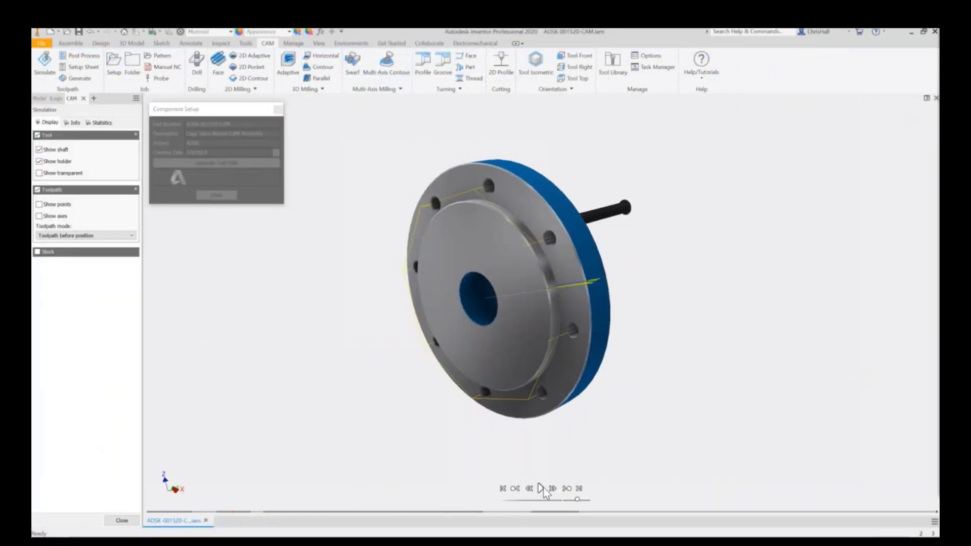
# - Play the CAM toolpath simulation for the machined flange
pyautogui.click(540, 488)
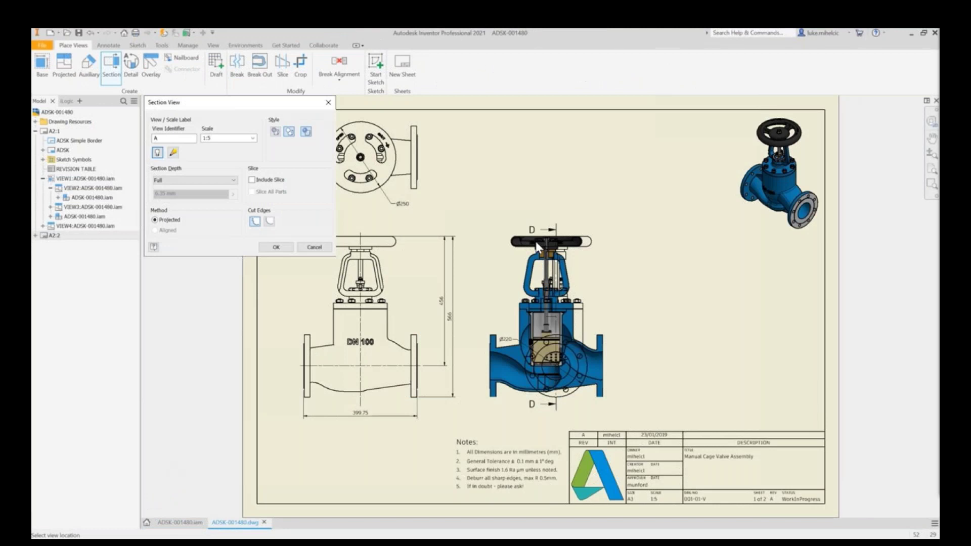
# - Place full section view A of the valve at 1:5 scale beside its side view
pyautogui.click(722, 317)
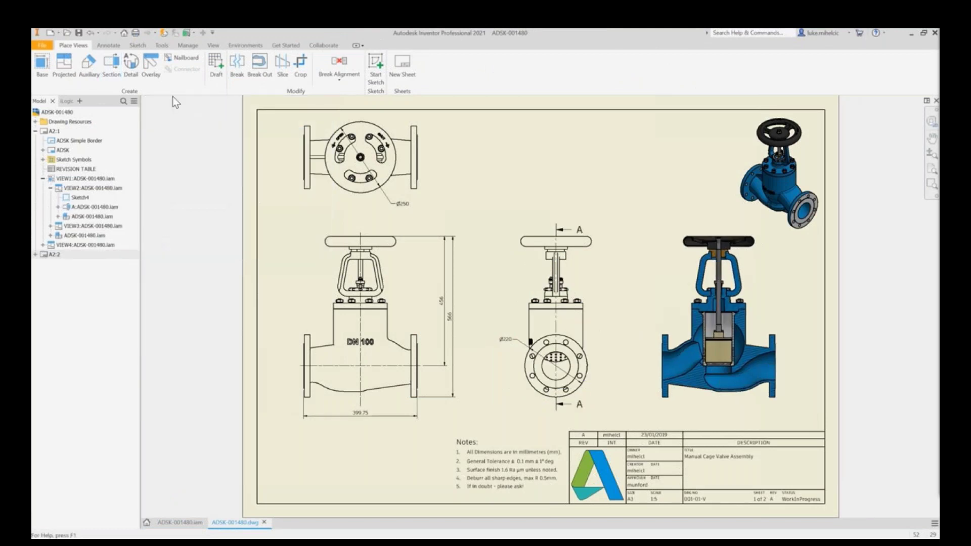
# - Dimension the diameter of the central bore in the valve's side view
pyautogui.click(101, 45)
pyautogui.press('d')
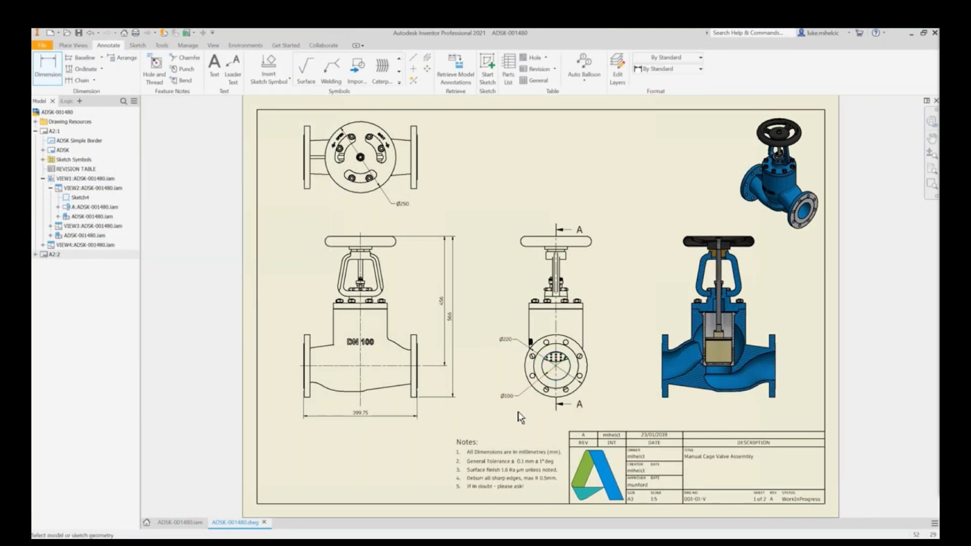
pyautogui.rightClick(402, 373)
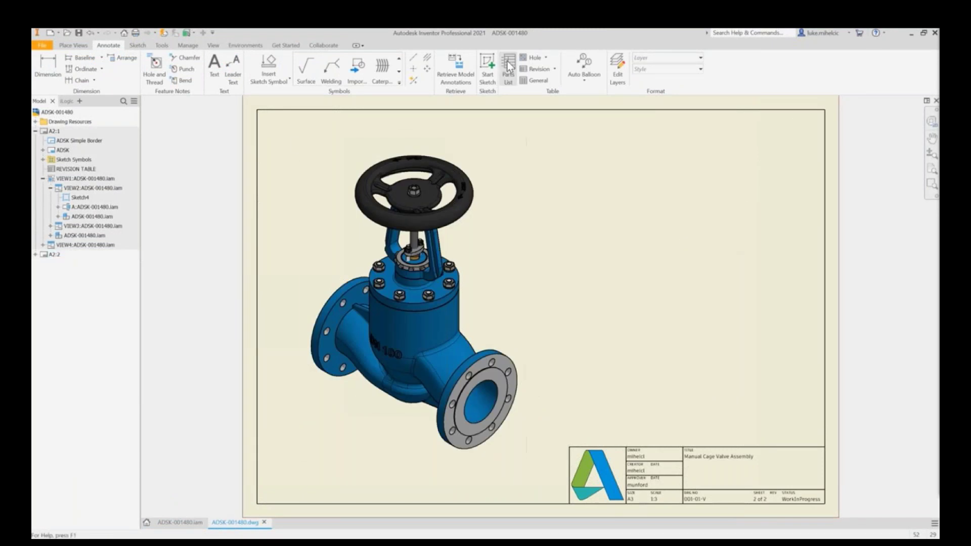
# - Place a parts list of the valve assembly in the upper-right corner of the second sheet's border
pyautogui.click(507, 65)
pyautogui.click(245, 278)
pyautogui.click(824, 110)
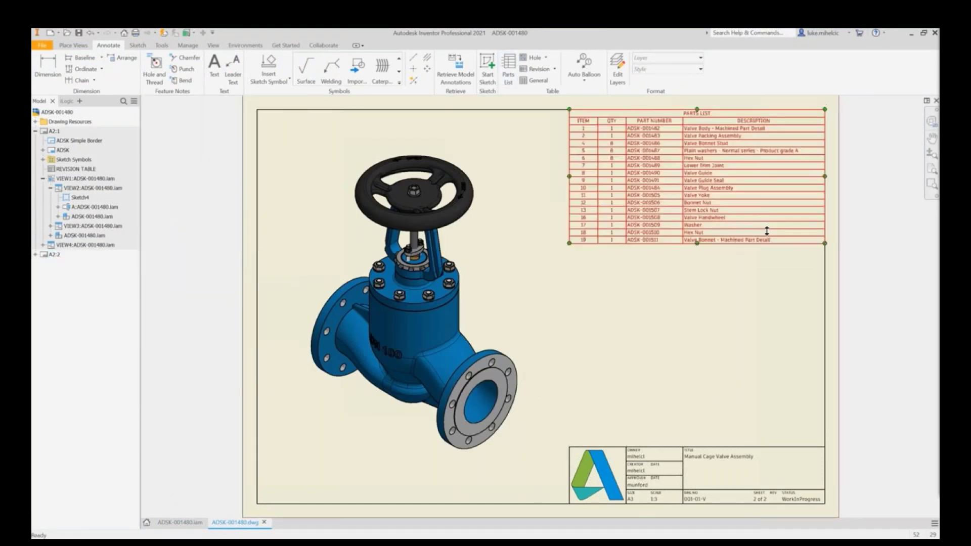
# - Set the conveyor's legs to 6, enable the chute, and apply both configuration changes to the model
pyautogui.moveTo(185, 409); pyautogui.dragTo(208, 409)
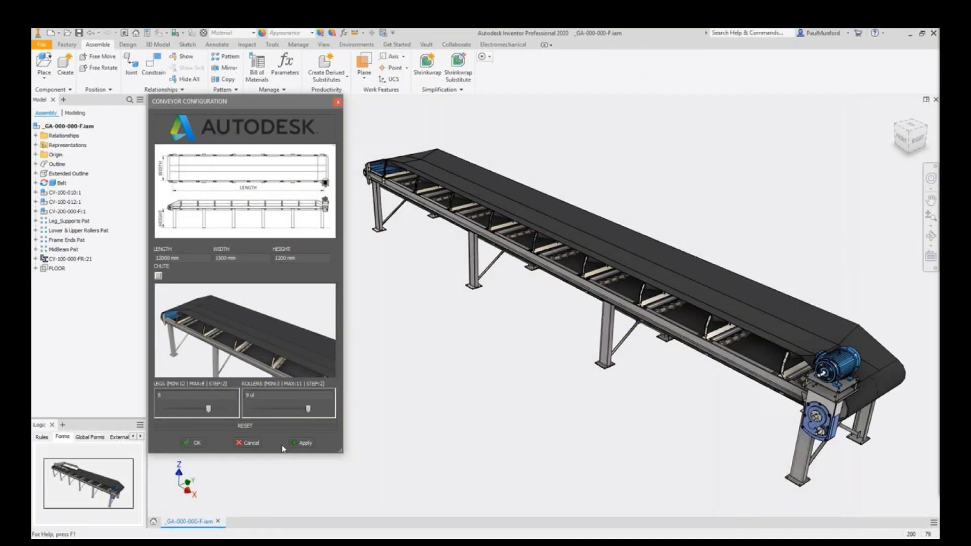
pyautogui.click(297, 445)
pyautogui.click(159, 275)
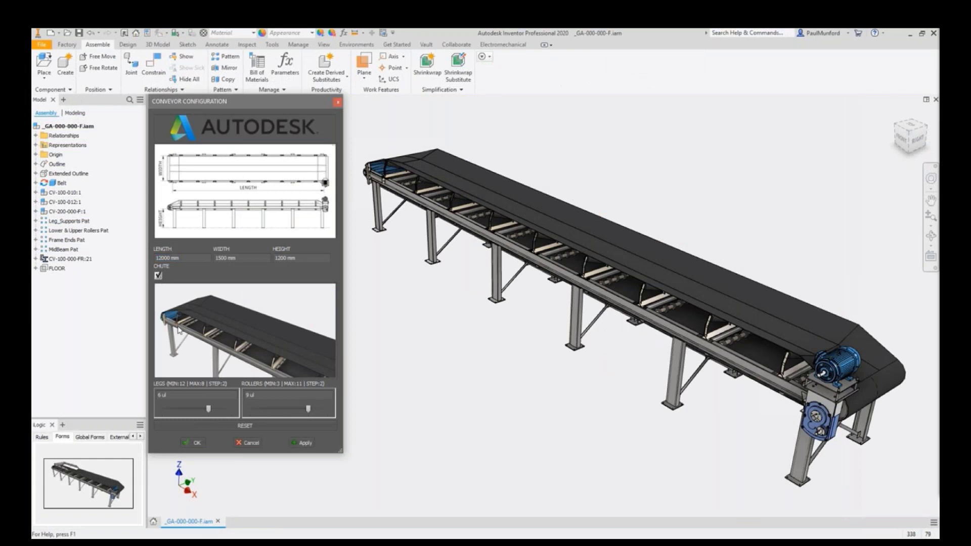
pyautogui.click(299, 443)
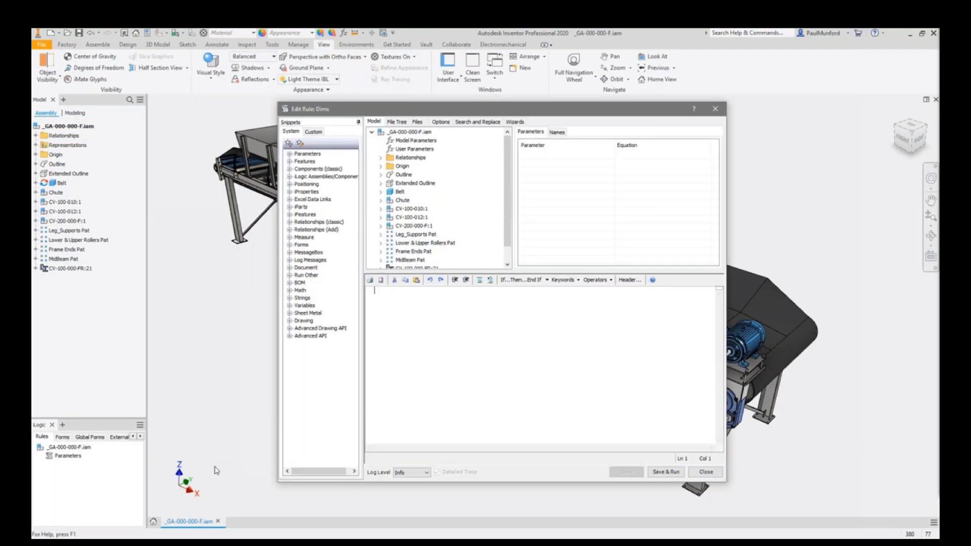
# - Start an If...Then...End If block in the Dims rule with the condition Length = 12, using the Length user parameter
pyautogui.click(526, 279)
pyautogui.moveTo(433, 297); pyautogui.dragTo(409, 297)
pyautogui.doubleClick(408, 297)
pyautogui.click(414, 149)
pyautogui.doubleClick(529, 155)
pyautogui.write('= 12 Then')
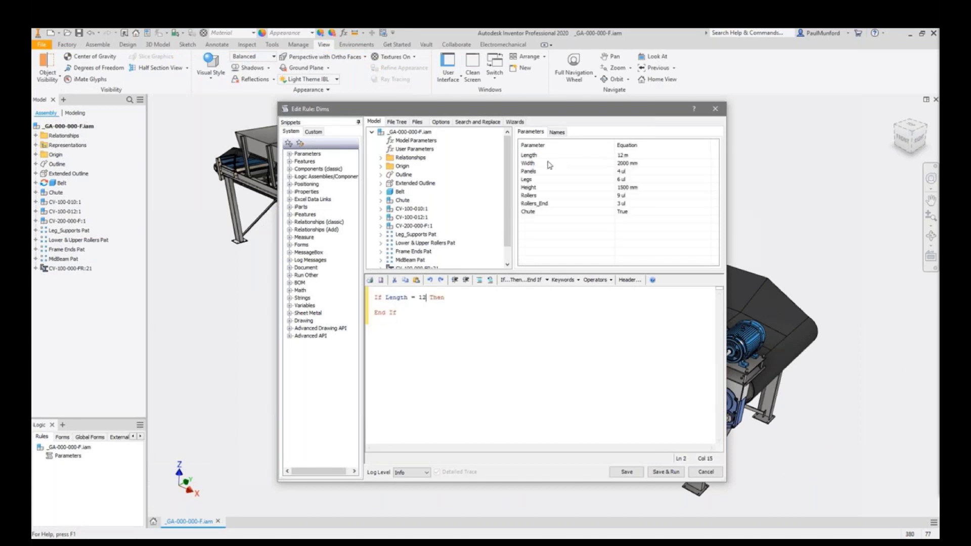
# - Extend the Dims rule with an operator and a copied comparison, and add another conditional clause beginning with Length =
pyautogui.click(595, 279)
pyautogui.click(613, 325)
pyautogui.hotkey('ctrl', 'shift', 'Left')
pyautogui.hotkey('ctrl', 'shift', 'Left')
pyautogui.hotkey('ctrl', 'shift', 'Left')
pyautogui.hotkey('ctrl', 'shift', 'Left')
pyautogui.hotkey('ctrl', 'c')
pyautogui.press('End')
pyautogui.press('Return')
pyautogui.hotkey('ctrl', 'v')
pyautogui.press('BackSpace')
pyautogui.write('=')
pyautogui.press('Down')
pyautogui.click(546, 279)
pyautogui.click(511, 310)
pyautogui.write('Length =')
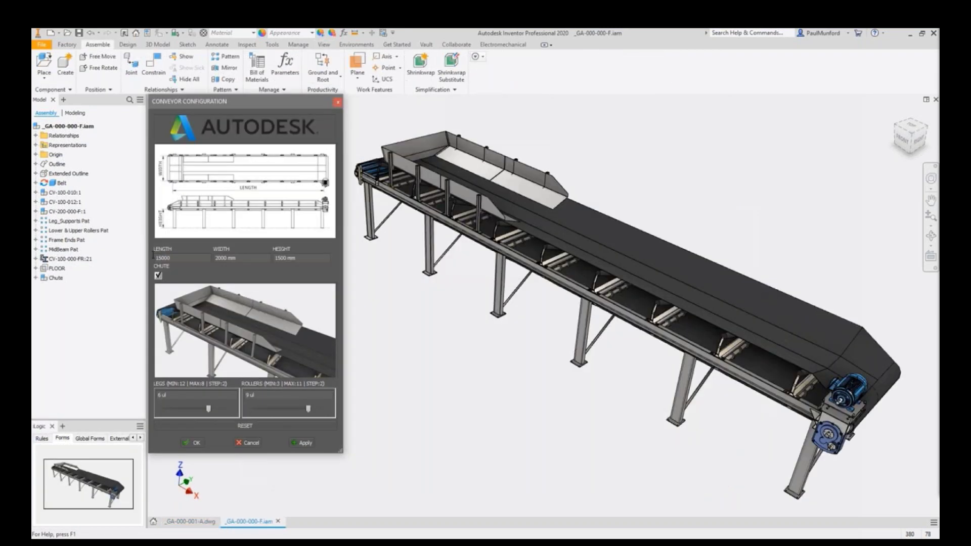
# - Apply the 15000 length to the conveyor configuration
pyautogui.click(295, 444)
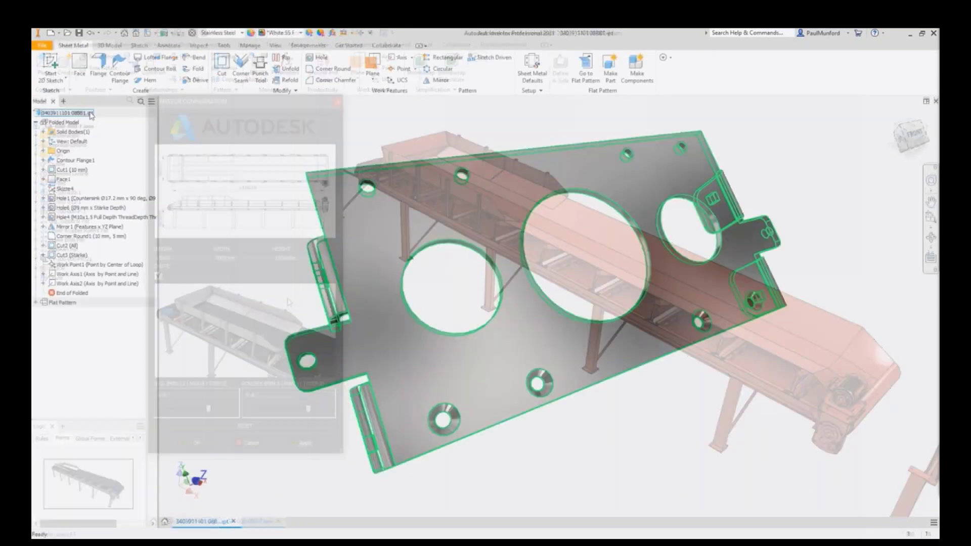
# - Create a drawing of the sheet metal part from Template SM IPT.dwg using the ADSK IPT SM A1 sheet format
pyautogui.rightClick(76, 113)
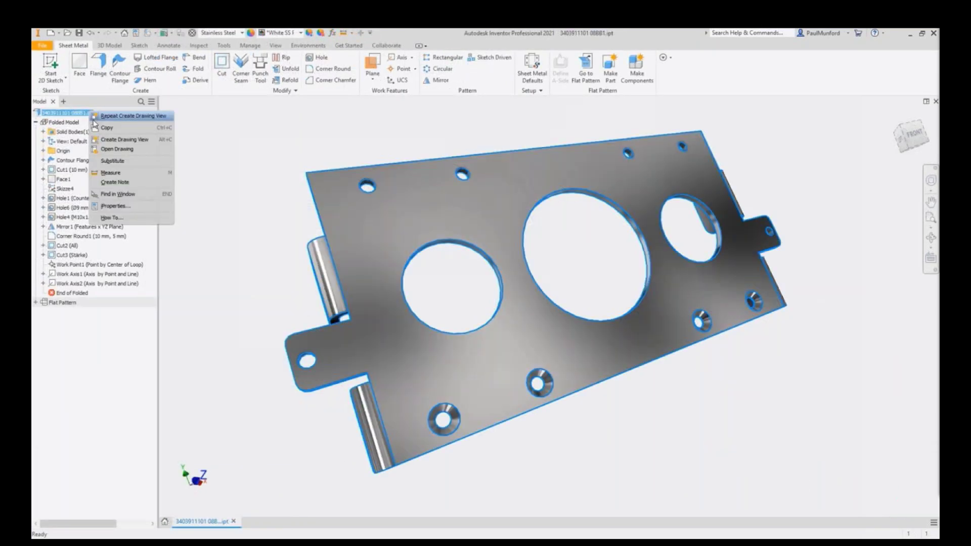
pyautogui.click(107, 141)
pyautogui.click(501, 210)
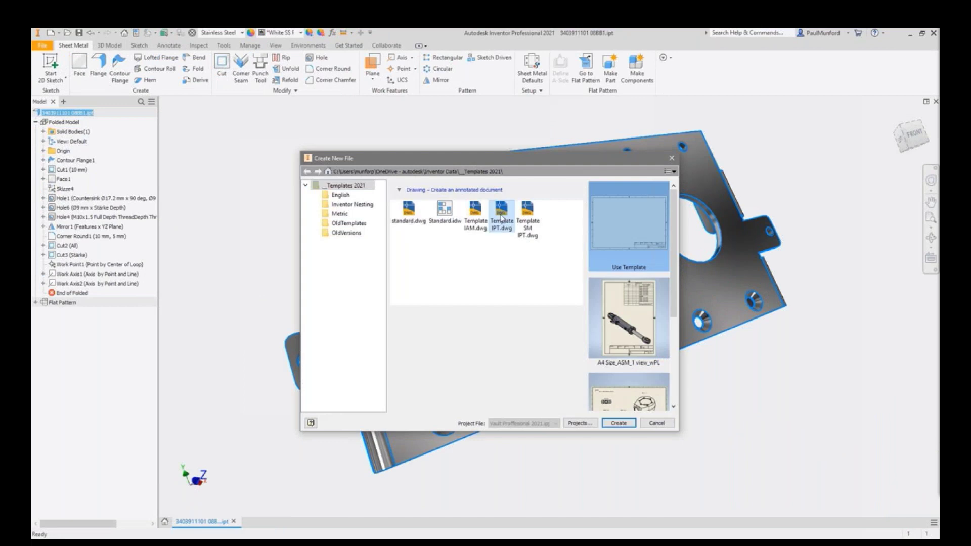
pyautogui.click(528, 210)
pyautogui.moveTo(674, 217)
pyautogui.mouseDown()
pyautogui.moveTo(676, 348)
pyautogui.moveTo(667, 207)
pyautogui.mouseUp()
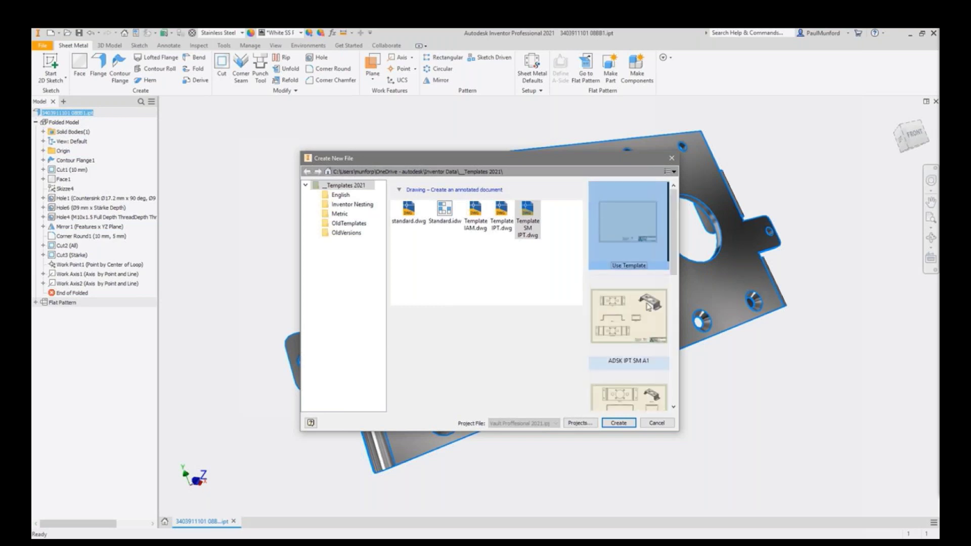
pyautogui.click(627, 319)
pyautogui.click(617, 423)
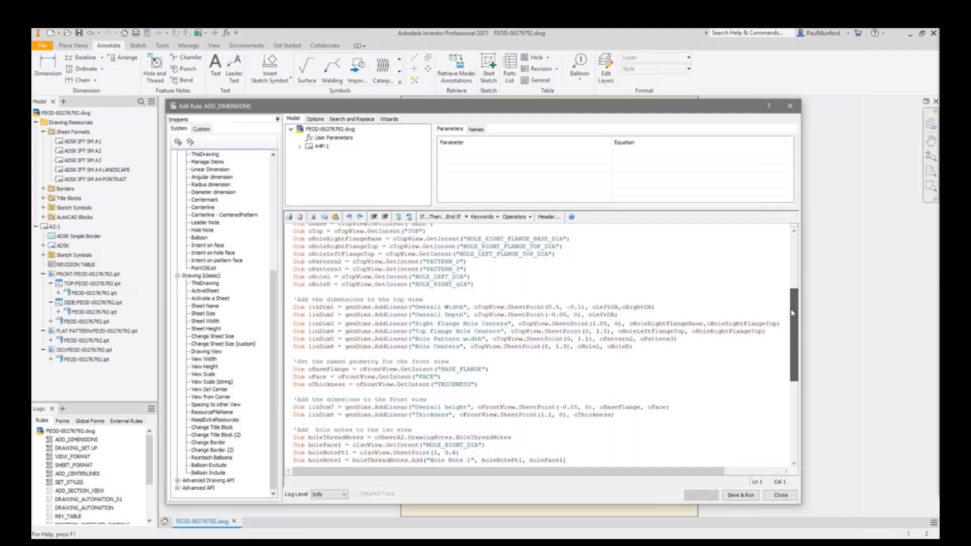
# - Review the remaining code of the ADD_DIMENSIONS rule and close the rule editor
pyautogui.moveTo(791, 308); pyautogui.dragTo(792, 348)
pyautogui.click(780, 495)
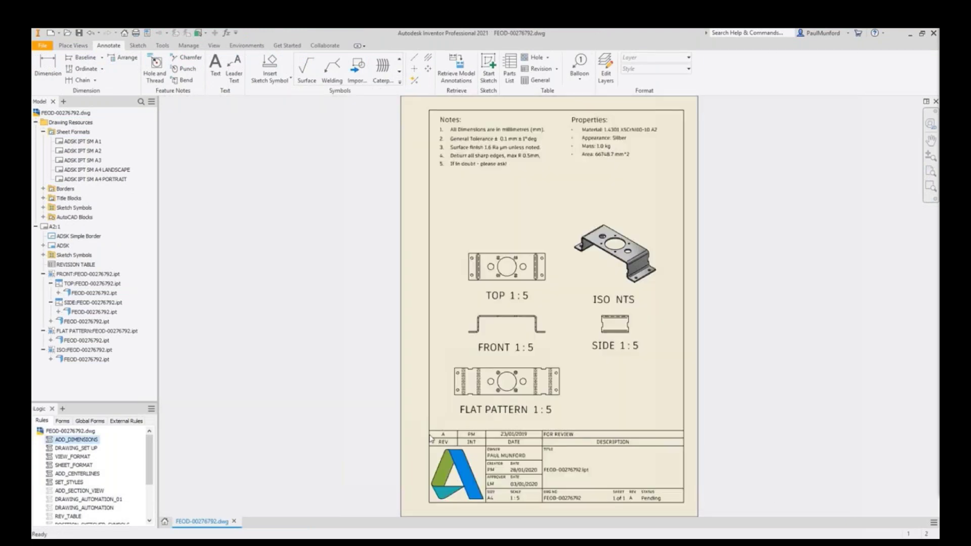
# - Open the drawing configurator form and set the sheet format to ADSK IPT SM A2 with a 1:2 view scale
pyautogui.click(62, 420)
pyautogui.click(66, 455)
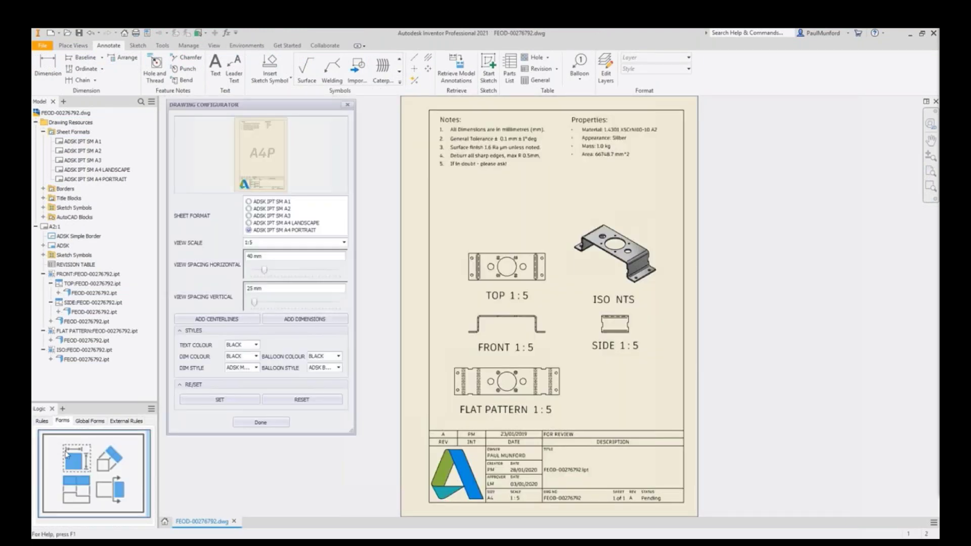
pyautogui.click(248, 222)
pyautogui.click(248, 208)
pyautogui.click(283, 243)
pyautogui.click(275, 286)
# - Set the view spacing to 90 mm horizontal and 60 mm vertical, and add centerlines to the views
pyautogui.moveTo(264, 269); pyautogui.dragTo(298, 270)
pyautogui.moveTo(264, 301); pyautogui.dragTo(278, 302)
pyautogui.click(247, 320)
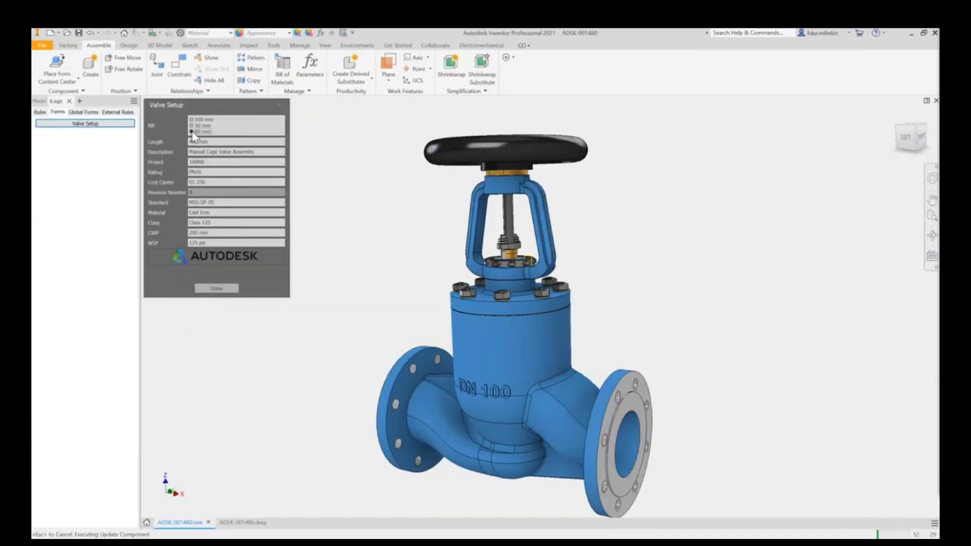
# - Close the valve setup form and open sheet A2:1 of the ADSK-001480.dwg drawing
pyautogui.click(218, 288)
pyautogui.click(242, 523)
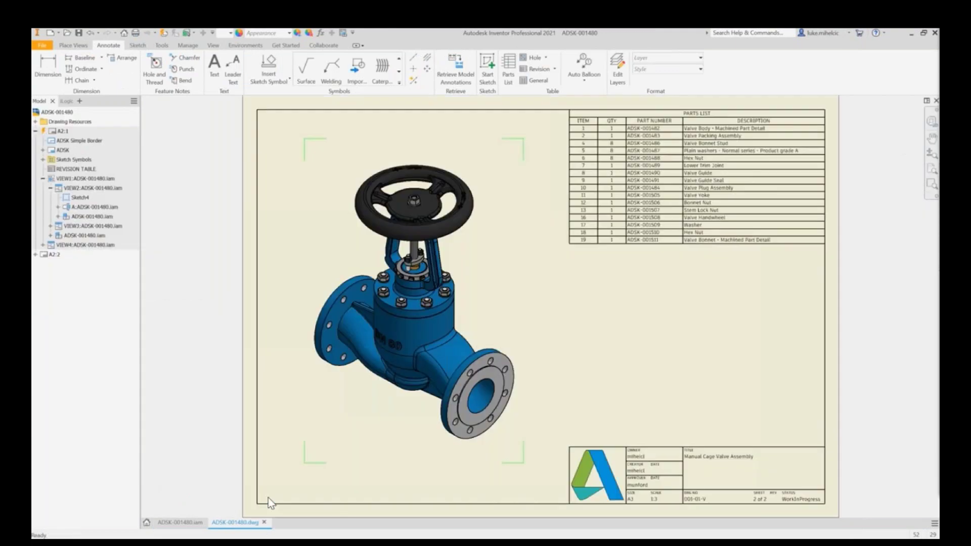
pyautogui.doubleClick(58, 132)
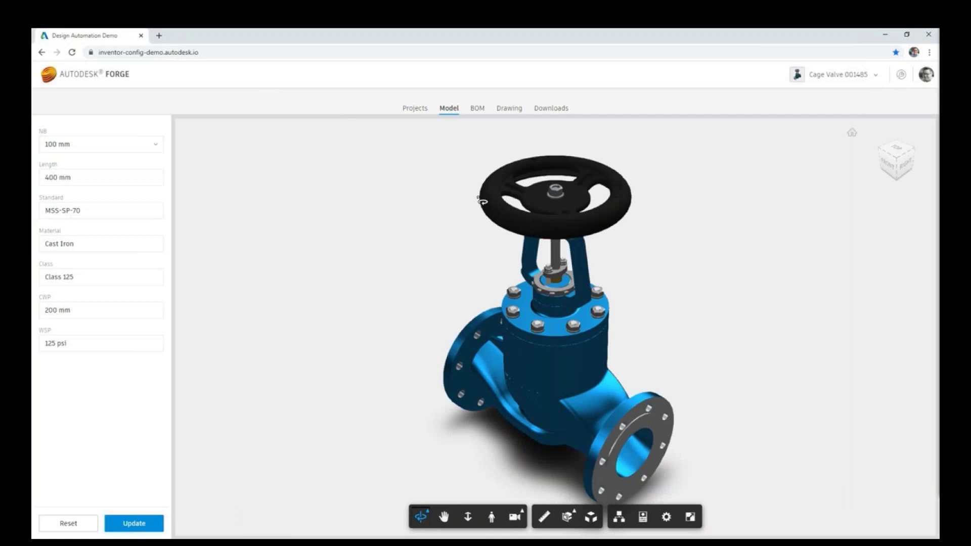
# - In the Autodesk Forge web configurator, set the cage valve's NB to 80 mm and update the model
pyautogui.moveTo(483, 201); pyautogui.dragTo(650, 320)
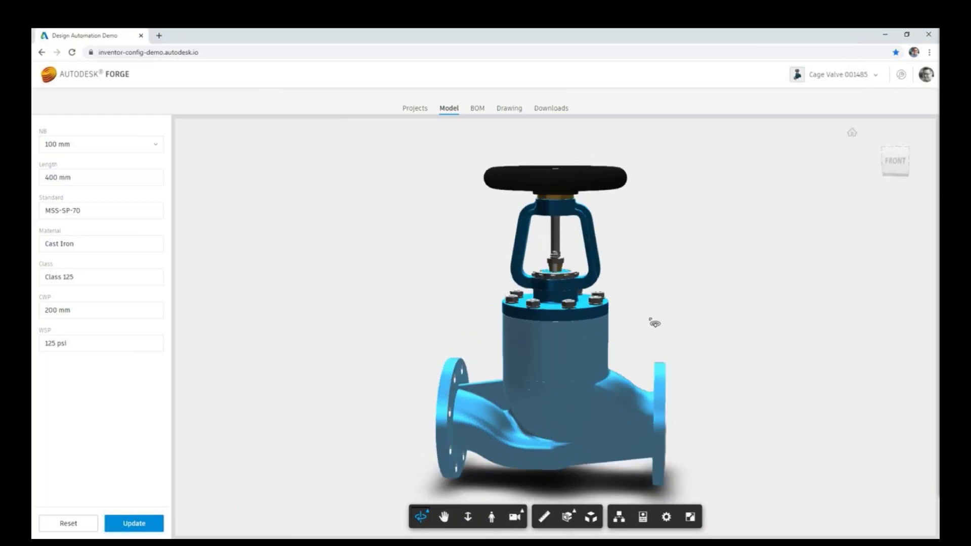
pyautogui.click(156, 151)
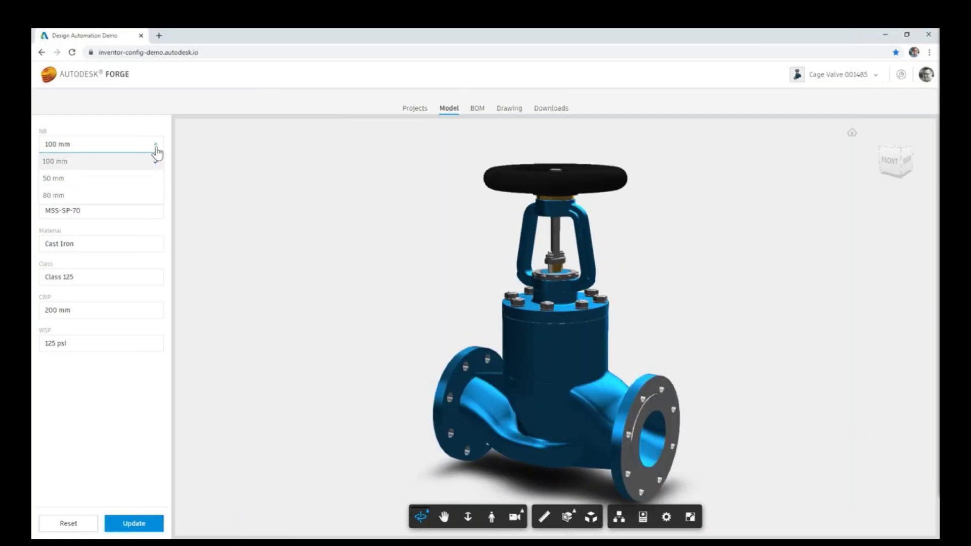
pyautogui.click(63, 196)
pyautogui.click(134, 523)
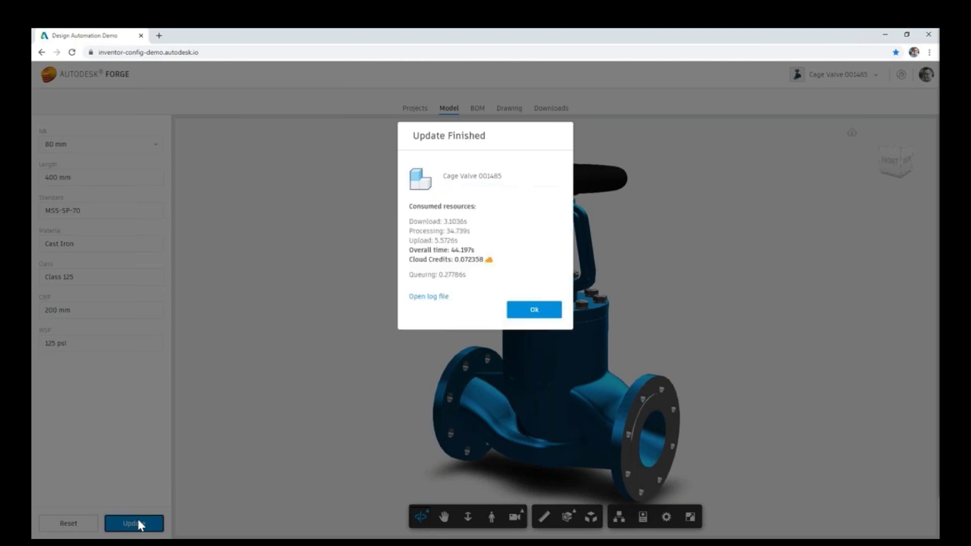
pyautogui.click(545, 311)
# - Look through the cage valve's bill of materials
pyautogui.click(480, 112)
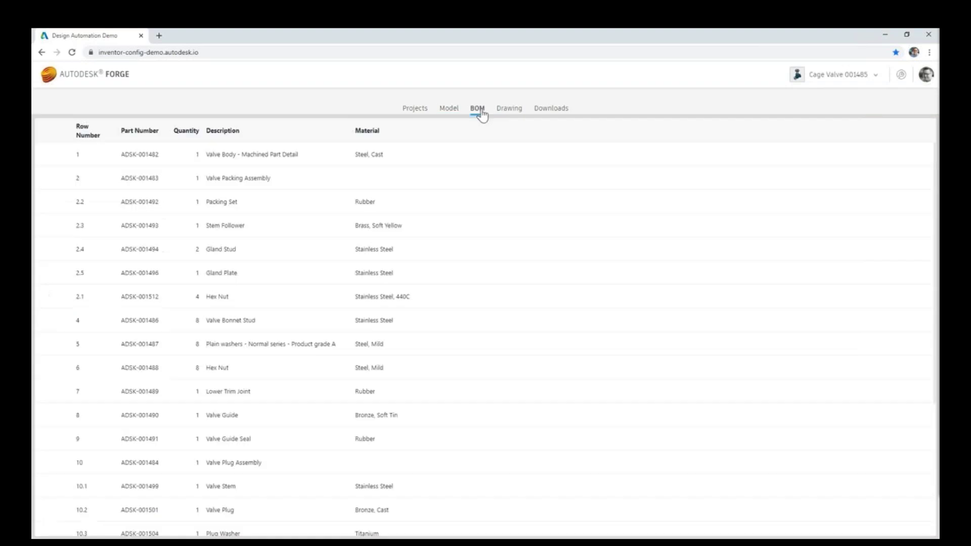
pyautogui.scroll(-4, 335, 281)
pyautogui.scroll(5, 335, 287)
# - Generate the cage valve drawing, inspect its dimensions up close, and go to the next sheet
pyautogui.click(510, 110)
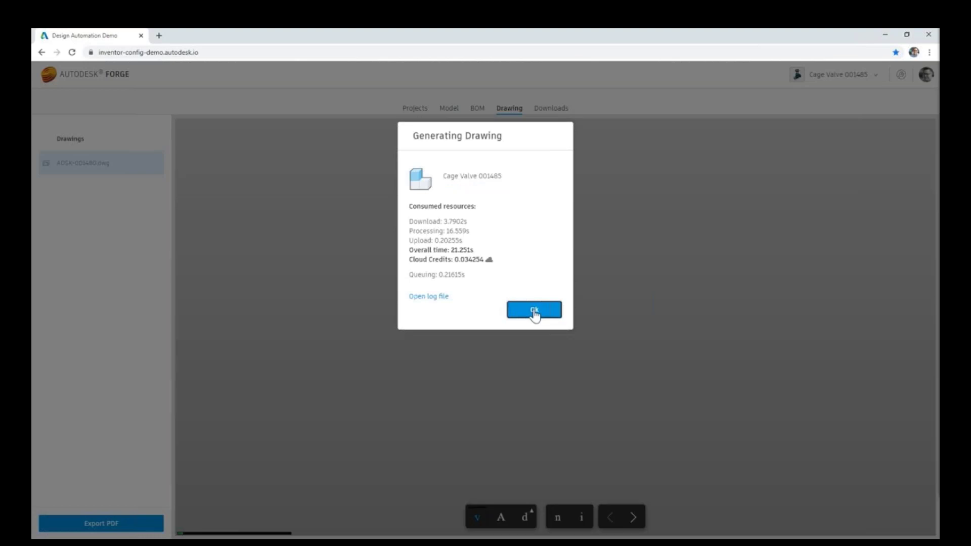
pyautogui.click(534, 314)
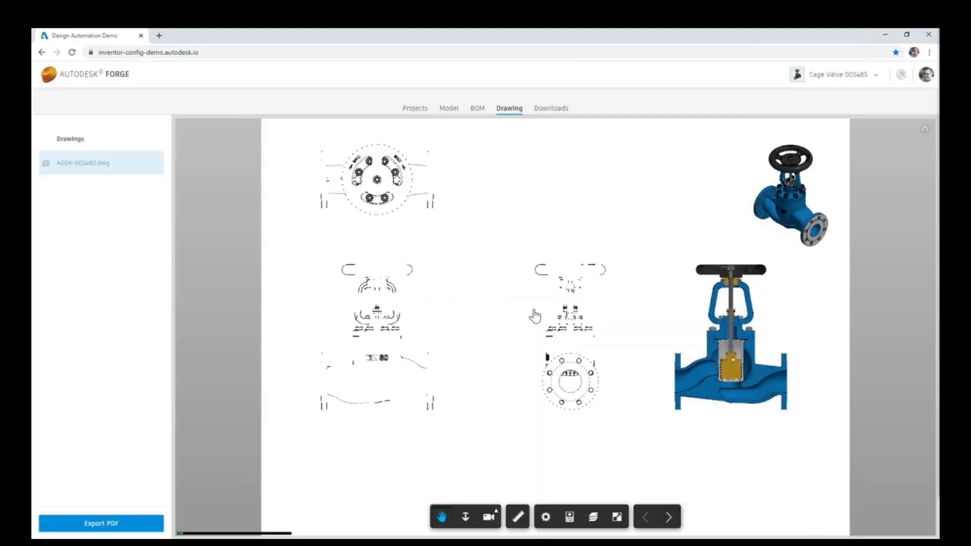
pyautogui.scroll(5, 535, 422)
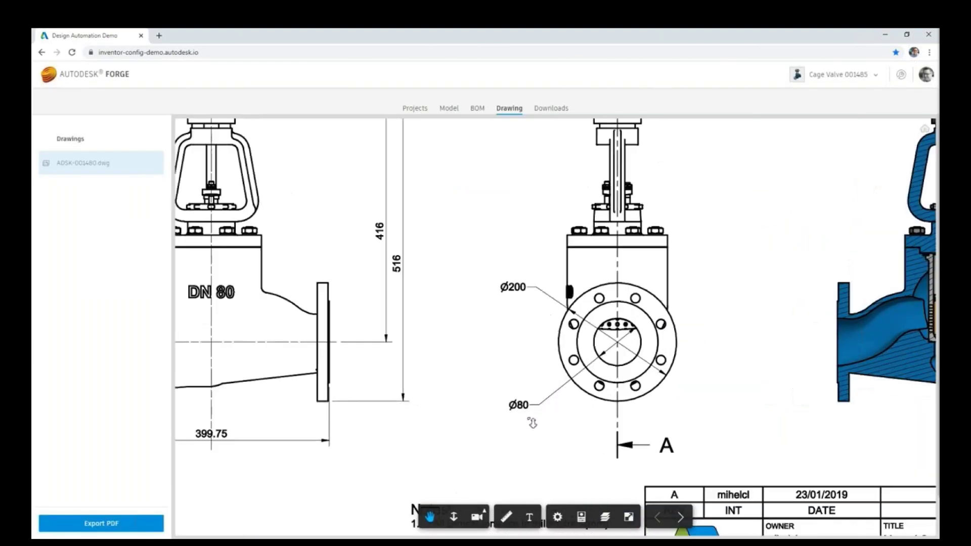
pyautogui.click(681, 515)
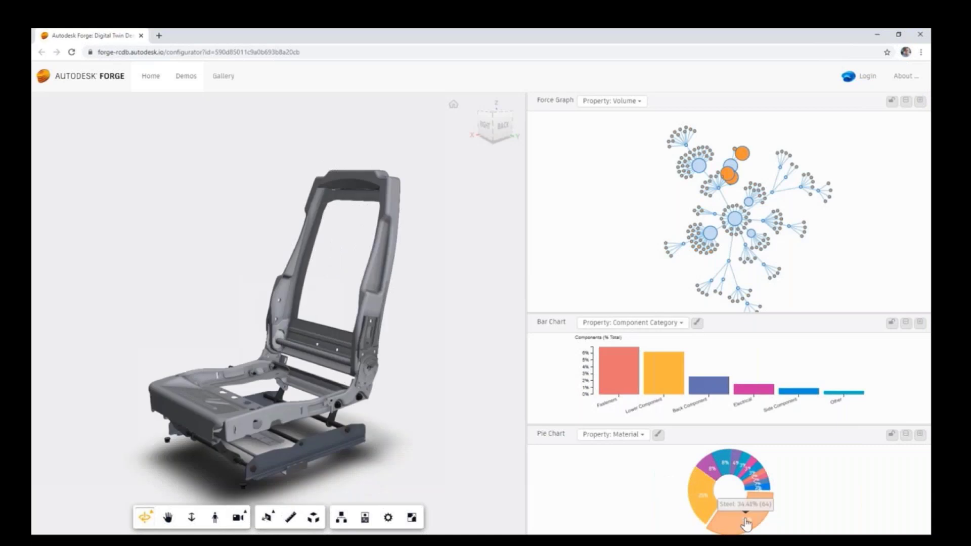
# - In the Forge digital twin demo, select the uppermost 8% segment of the seat's material pie chart
pyautogui.click(724, 457)
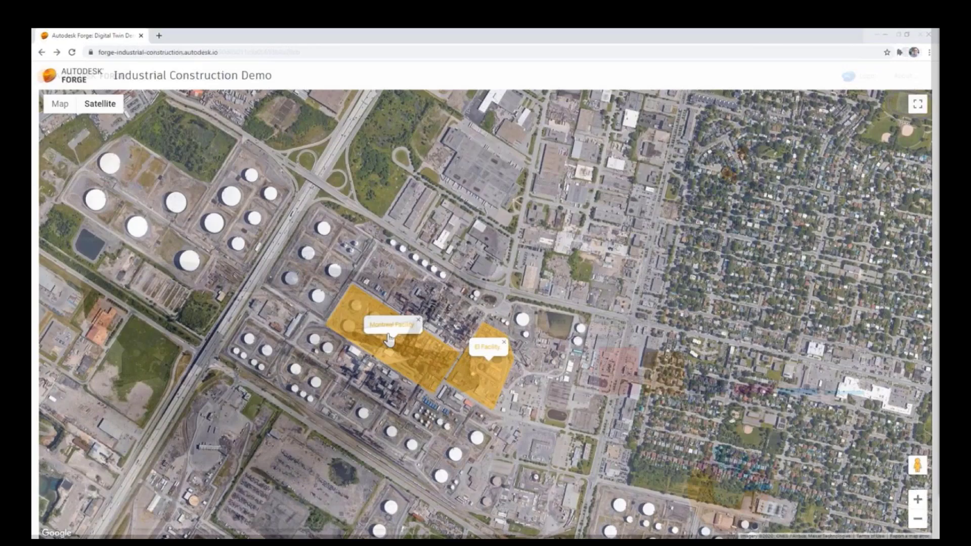
# - In the Industrial Construction Demo, open the Montreal facility and show the structural systems of areas 502 and 503
pyautogui.click(388, 335)
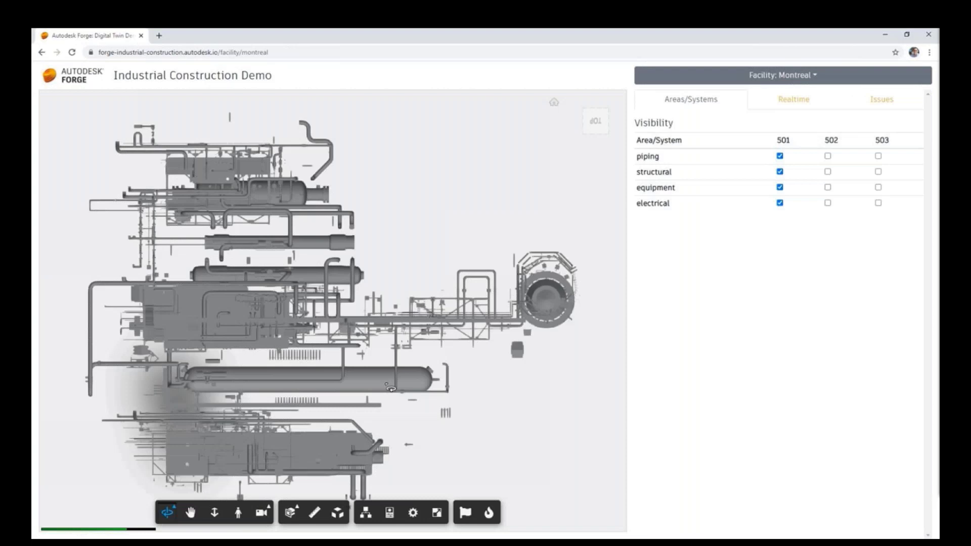
pyautogui.click(827, 172)
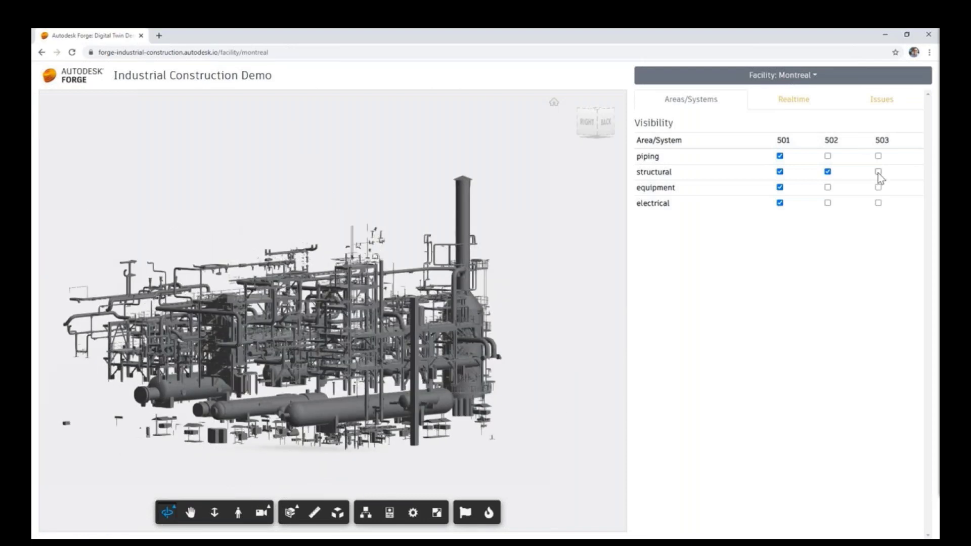
pyautogui.click(877, 172)
# - Hide the piping, equipment and electrical systems of area 501
pyautogui.click(780, 156)
pyautogui.click(780, 187)
pyautogui.click(779, 202)
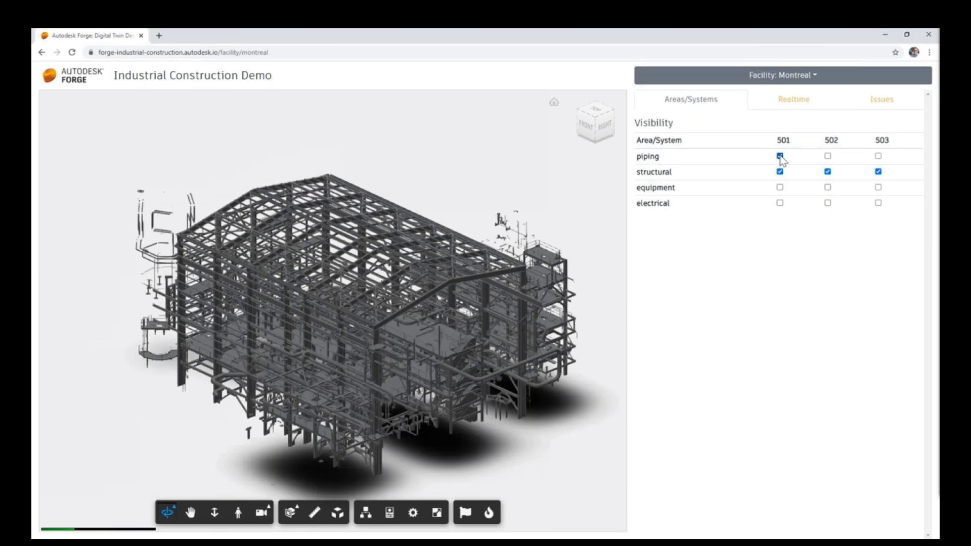
# - Hide the structural systems of areas 501, 502 and 503
pyautogui.click(779, 172)
pyautogui.click(827, 171)
pyautogui.click(878, 171)
# - Select the tall vertical pipe in the piping model and view the facility's realtime data and issues
pyautogui.click(424, 267)
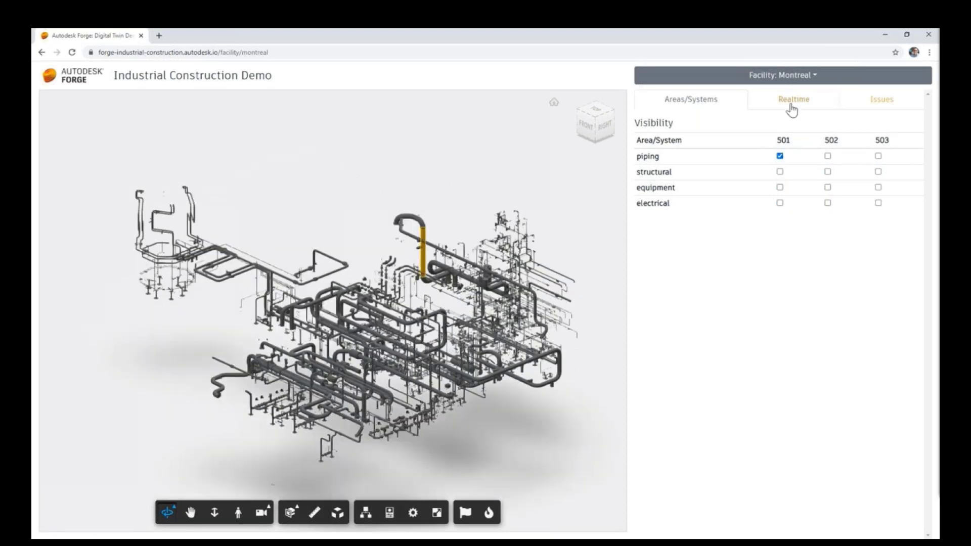
pyautogui.click(792, 101)
pyautogui.click(878, 101)
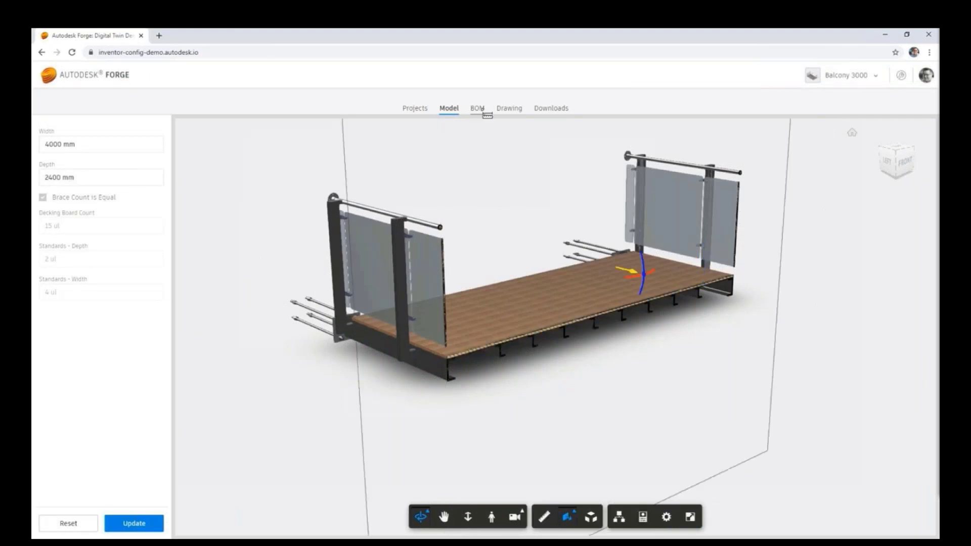
# - View the bill of materials and the assembly drawing of the Balcony 3000 project
pyautogui.click(477, 108)
pyautogui.click(508, 108)
pyautogui.click(683, 523)
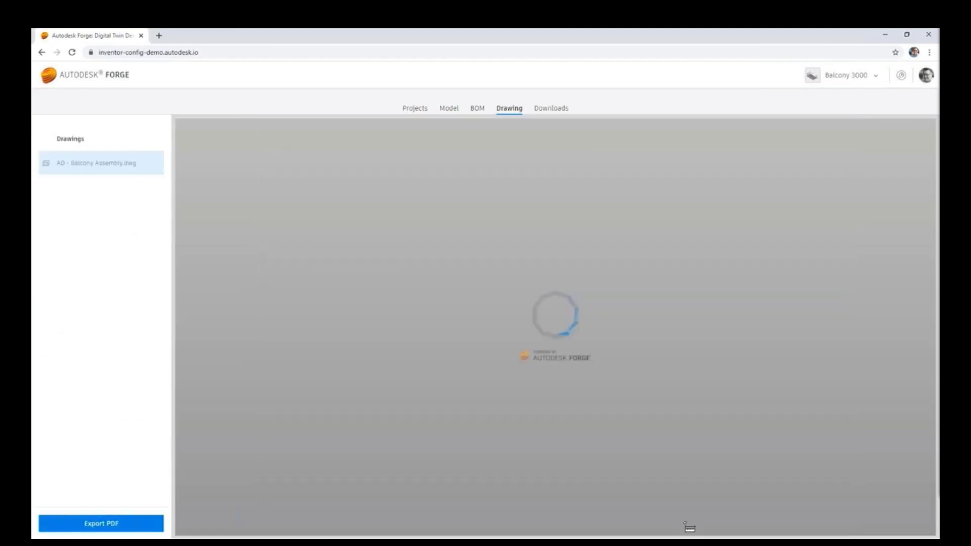
# - Download the balcony model as an RFA file
pyautogui.click(551, 108)
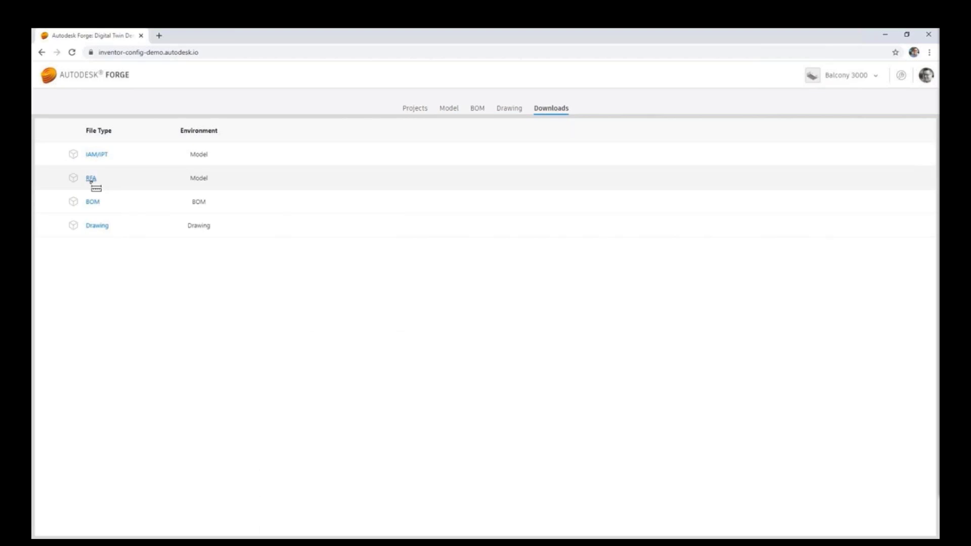
pyautogui.click(91, 178)
pyautogui.click(545, 245)
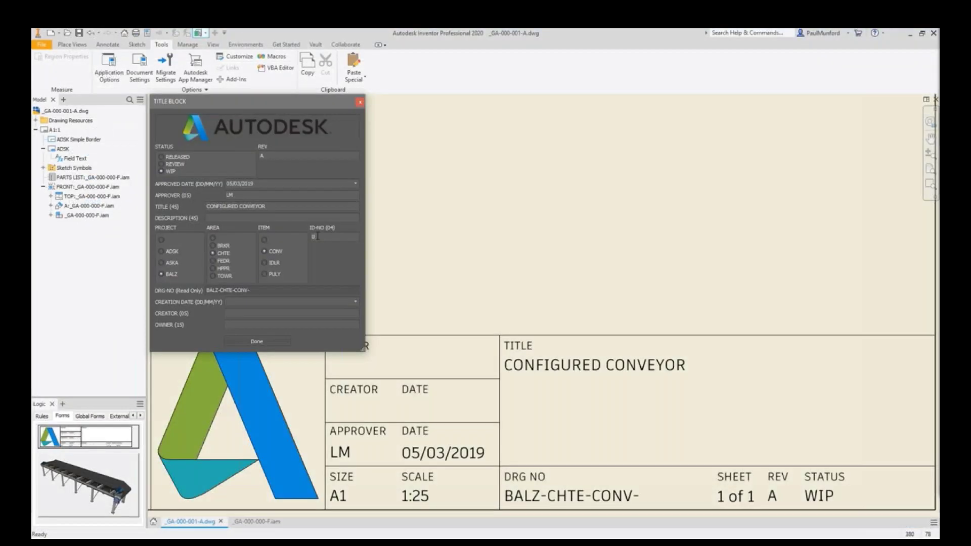
# - Complete the conveyor title block's ID-NO as 0001, enter the creator's initials, and start editing the owner
pyautogui.write('001')
pyautogui.click(251, 314)
pyautogui.write('PM')
pyautogui.click(250, 323)
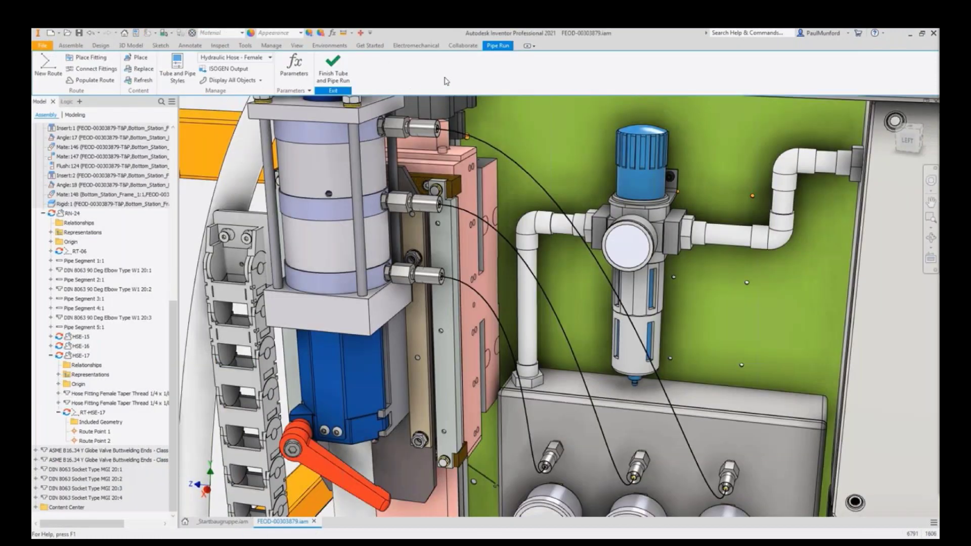
# - Populate the hose route in the hydraulic pipe run
pyautogui.click(110, 81)
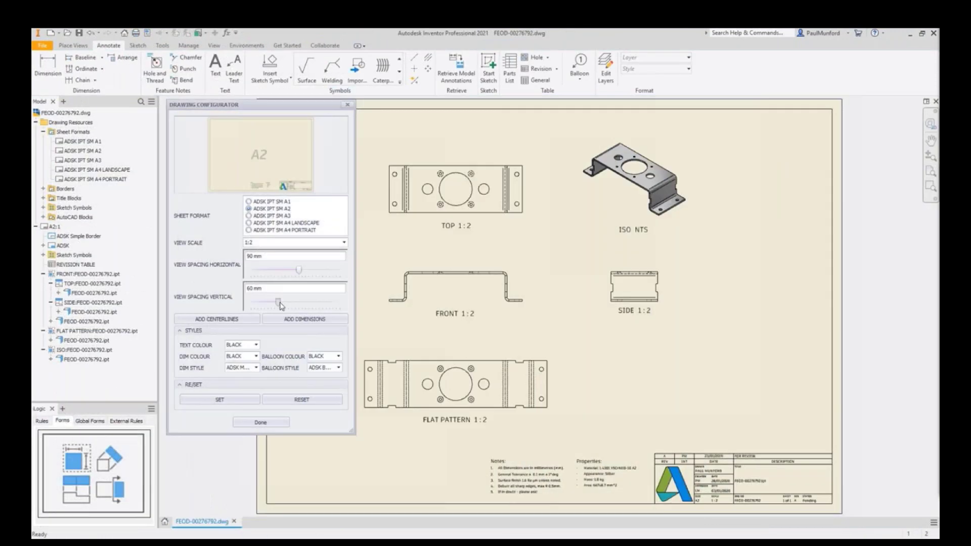
# - Add centerlines to the bracket's A2 drawing views through the drawing configurator
pyautogui.click(248, 320)
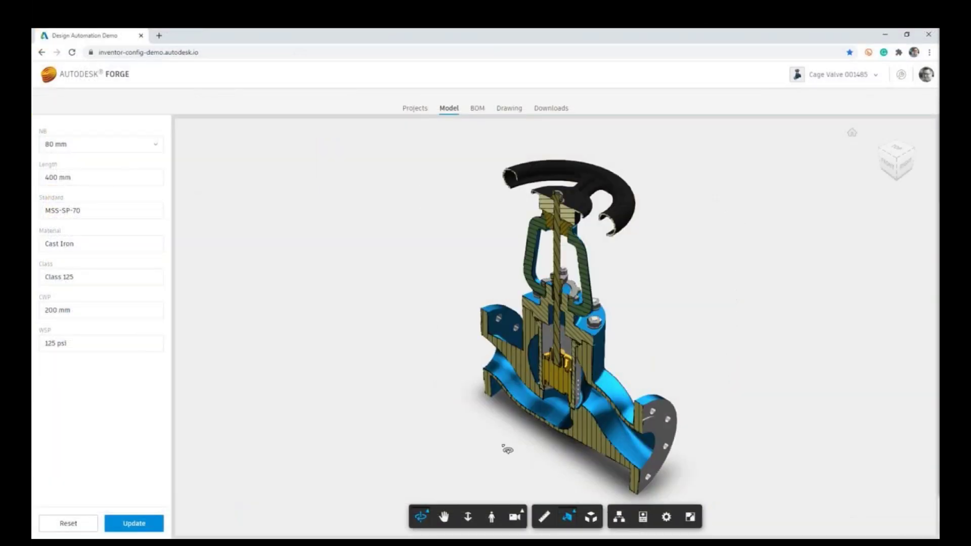
# - In the Forge web configurator, inspect the interior of the sectioned cage valve from another side
pyautogui.moveTo(506, 449); pyautogui.dragTo(745, 431)
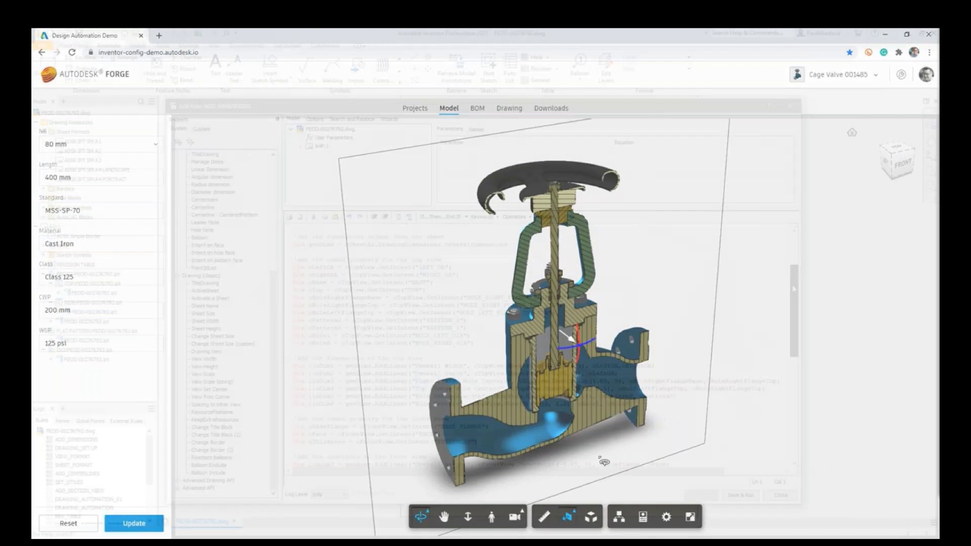